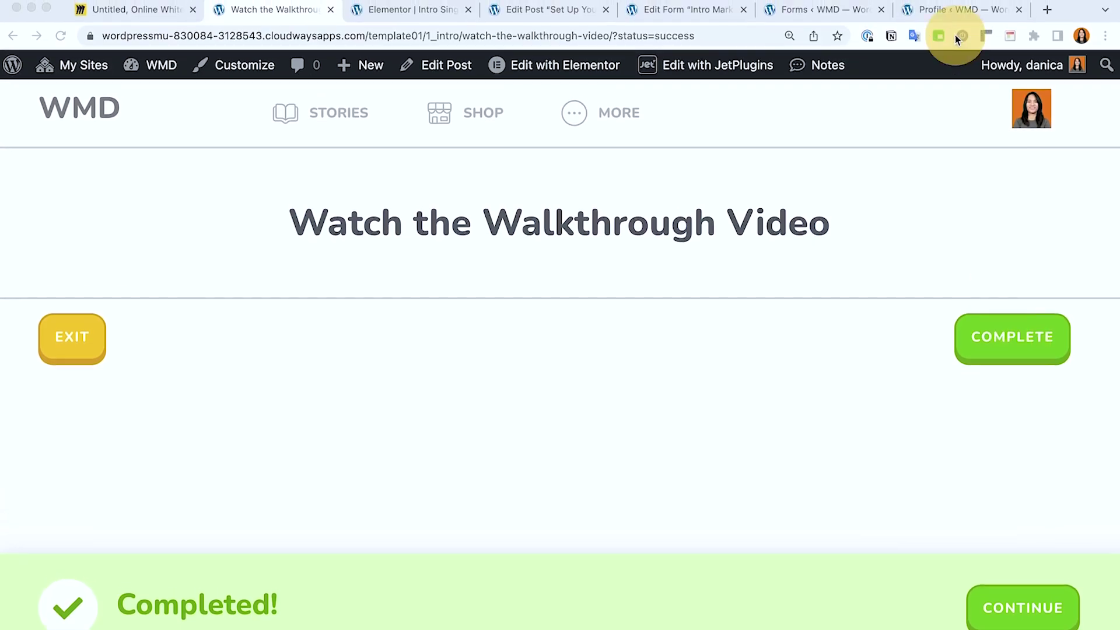
Step: Check the profile's Achievement Points value of 300, then go to JetEngine Meta Boxes
left_click(956, 2)
scroll(912, 210, "up", 3)
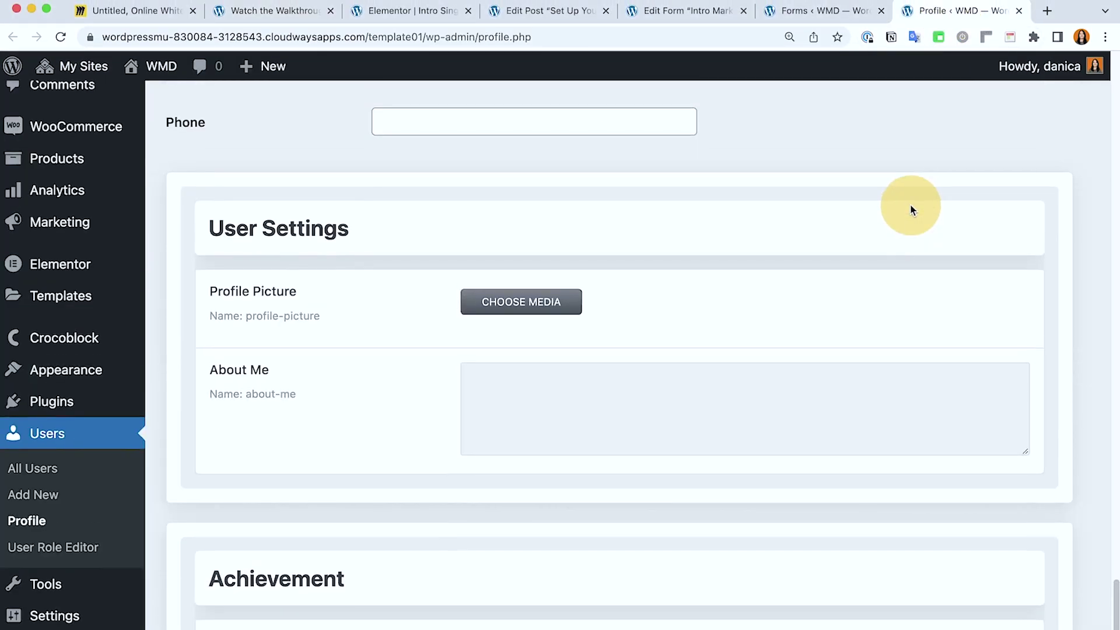
scroll(910, 205, "down", 3)
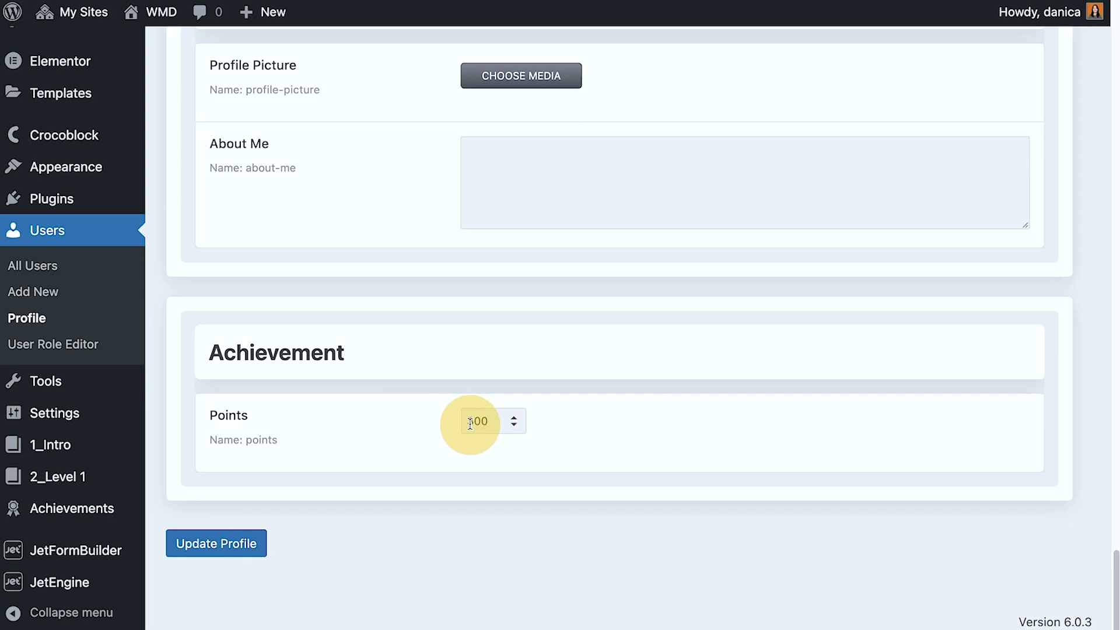
mouse_move(111, 596)
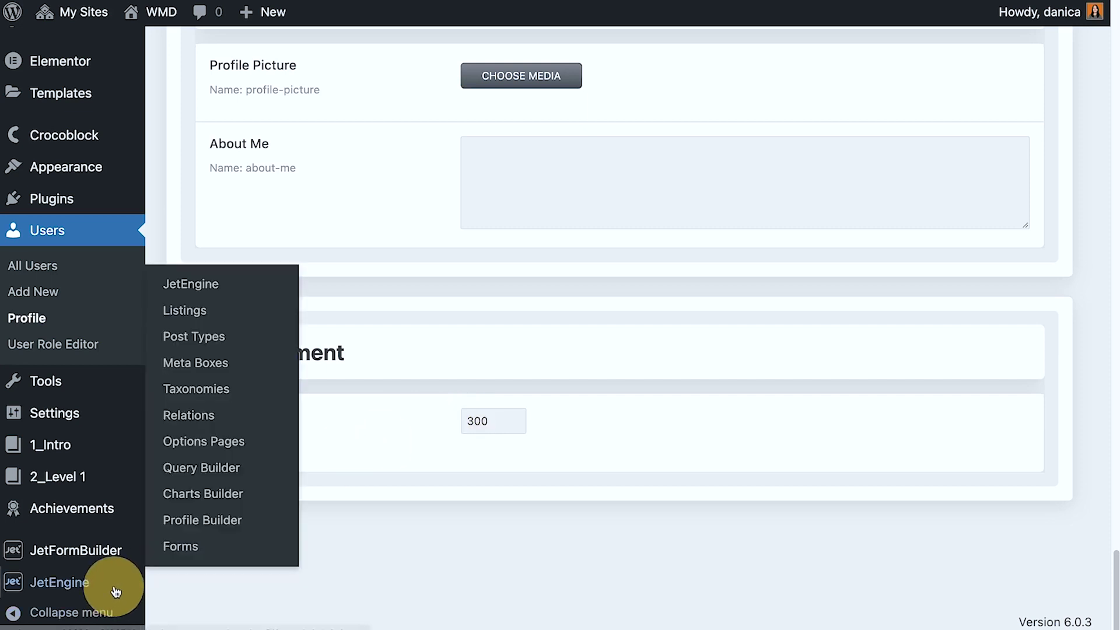
left_click(195, 364, "super")
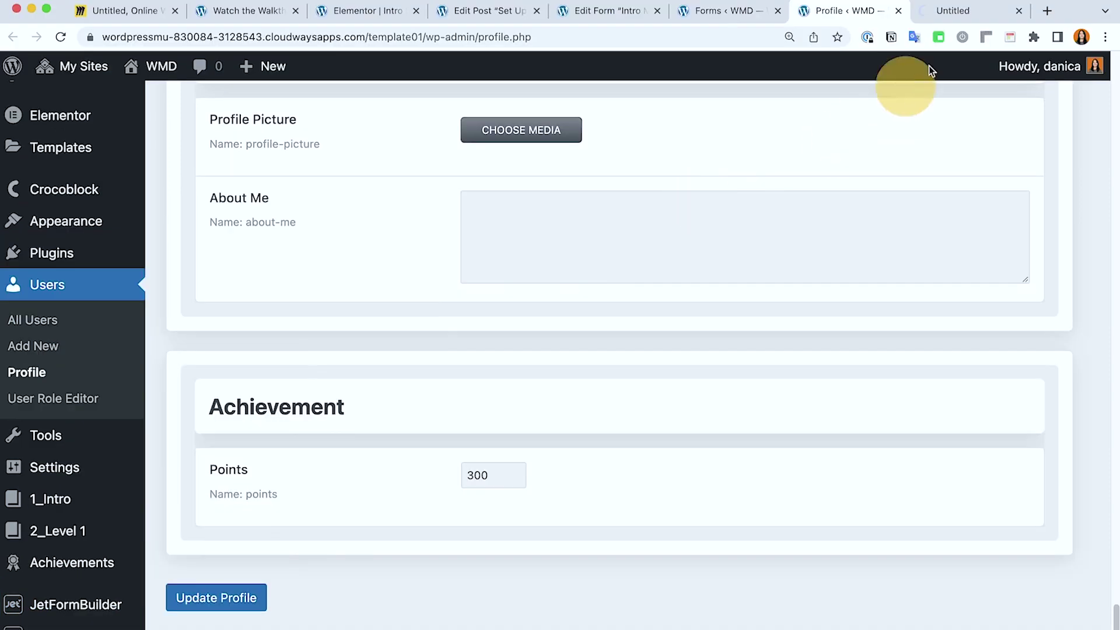
Step: Inspect the Achievement meta box's Points number field, then close the Meta Boxes tab
left_click(957, 12)
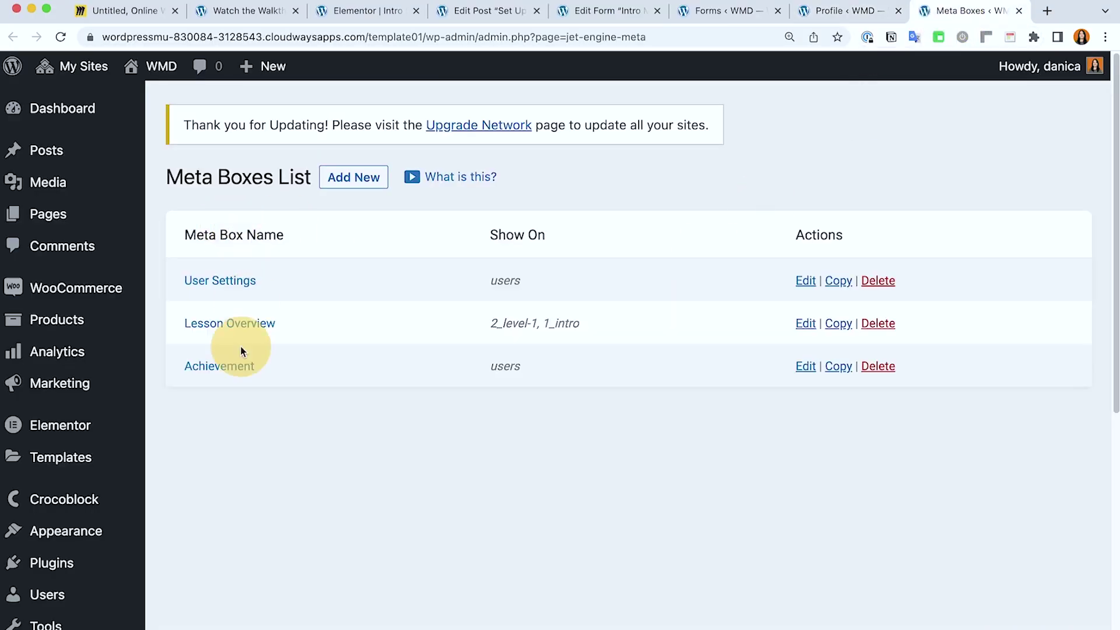
left_click(227, 367)
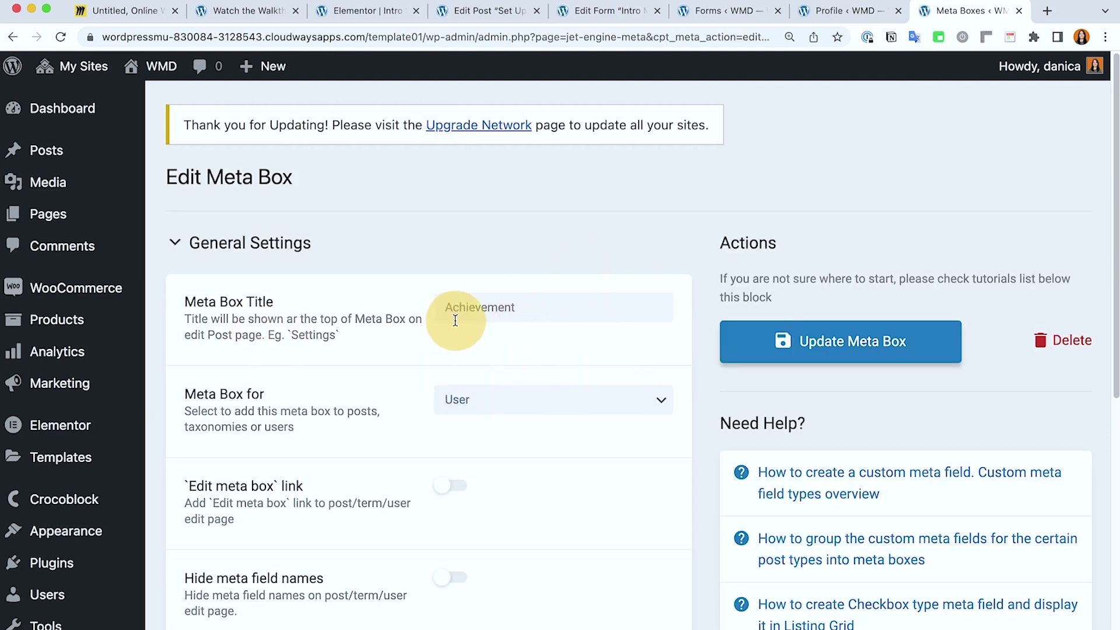
scroll(530, 405, "down", 8)
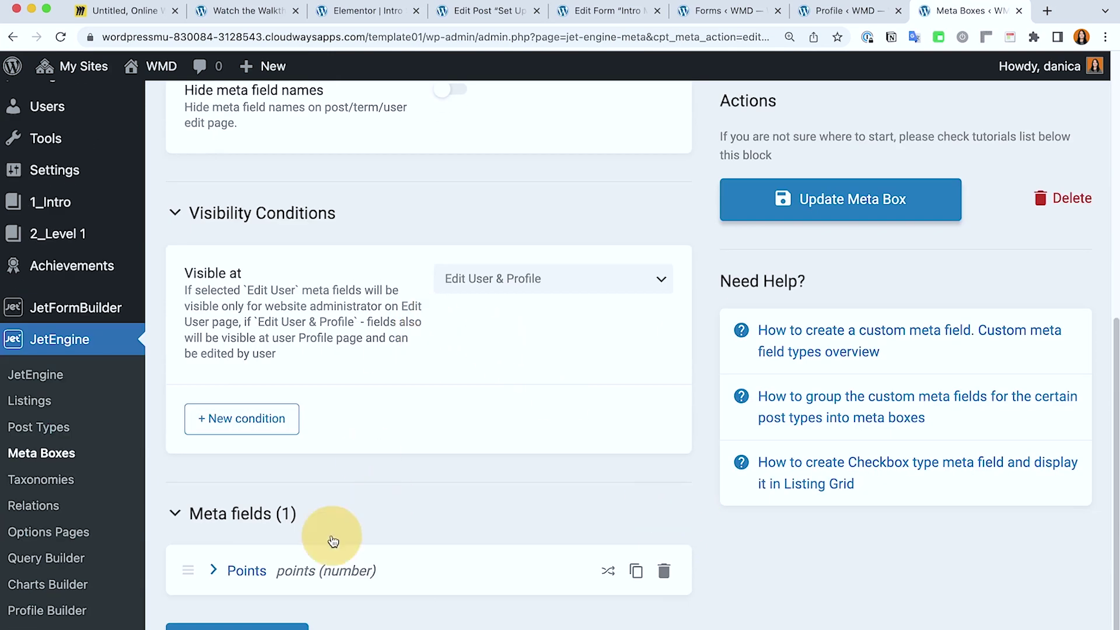
left_click(266, 573)
scroll(508, 477, "down", 5)
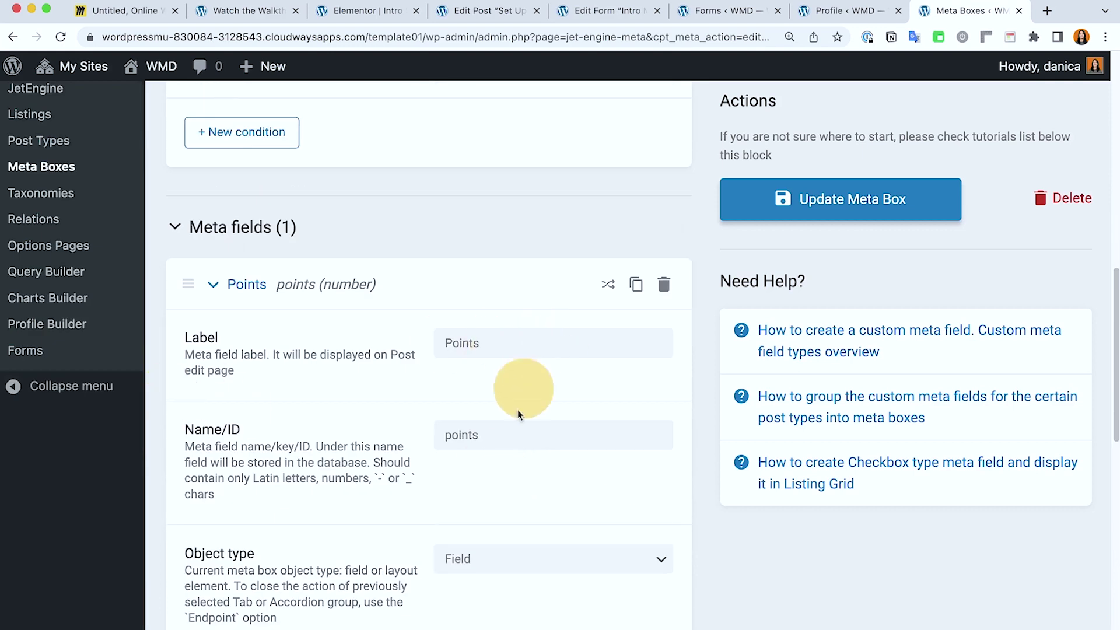
scroll(478, 442, "down", 1)
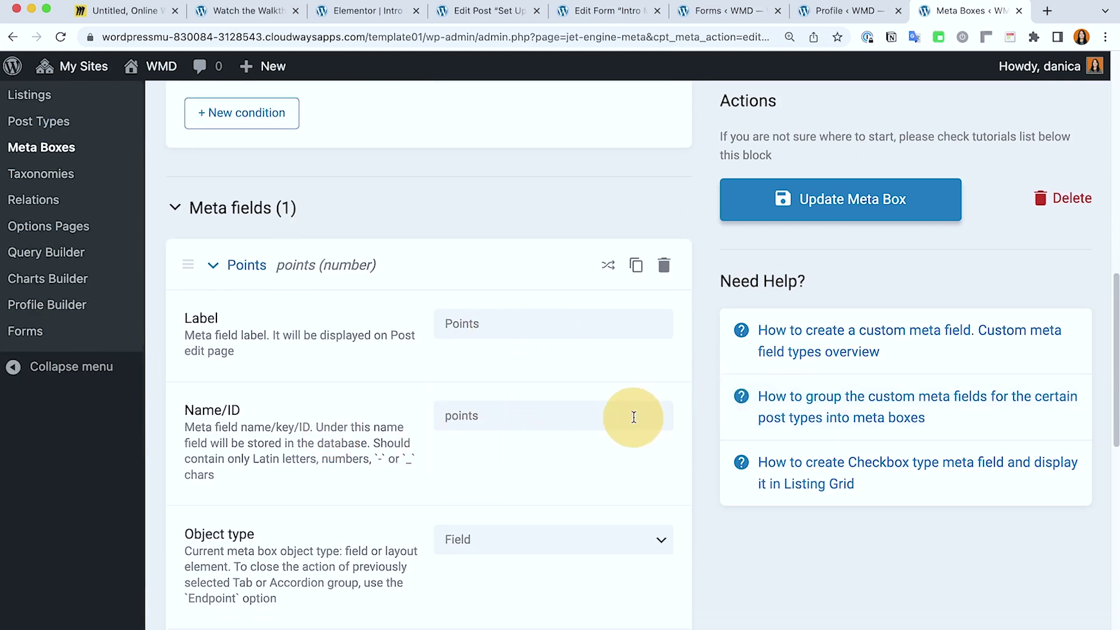
scroll(629, 424, "down", 2)
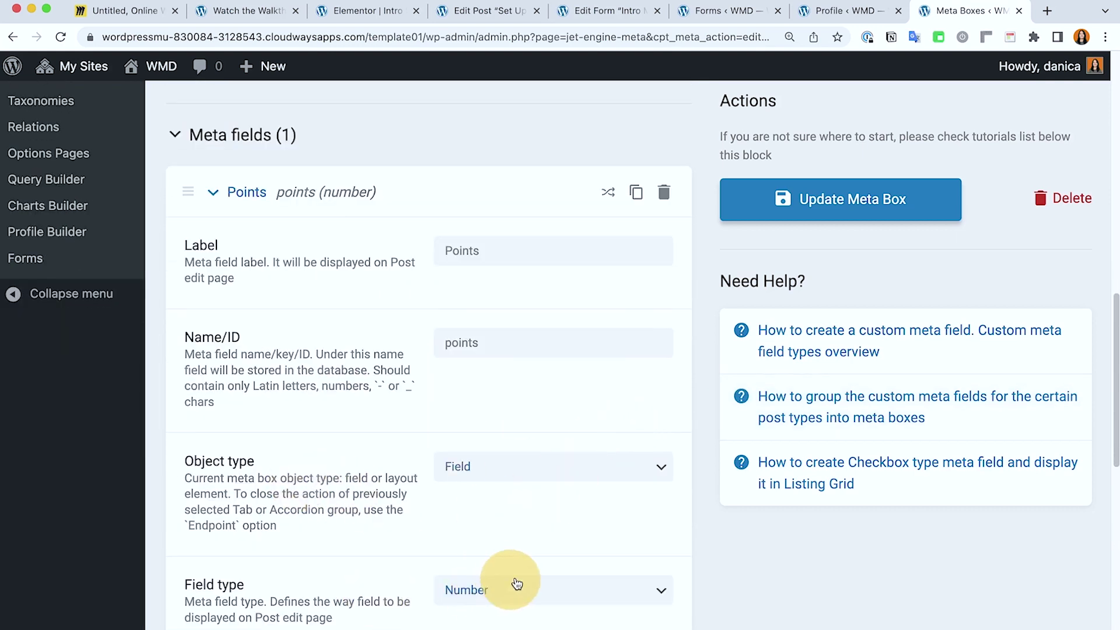
scroll(512, 581, "down", 4)
left_click(1018, 11)
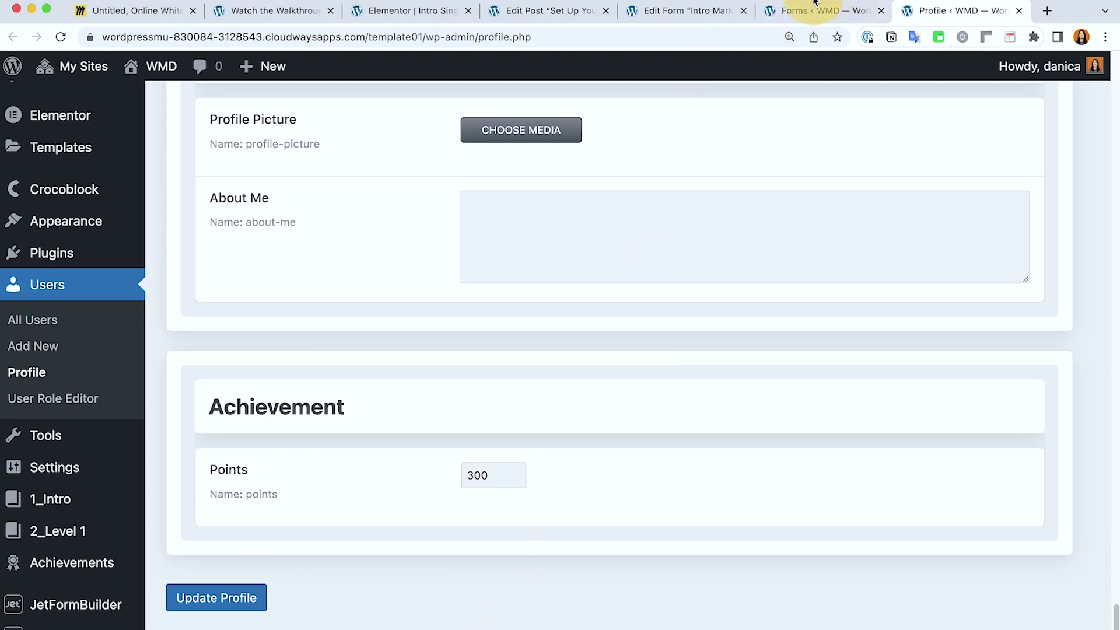
left_click(810, 15)
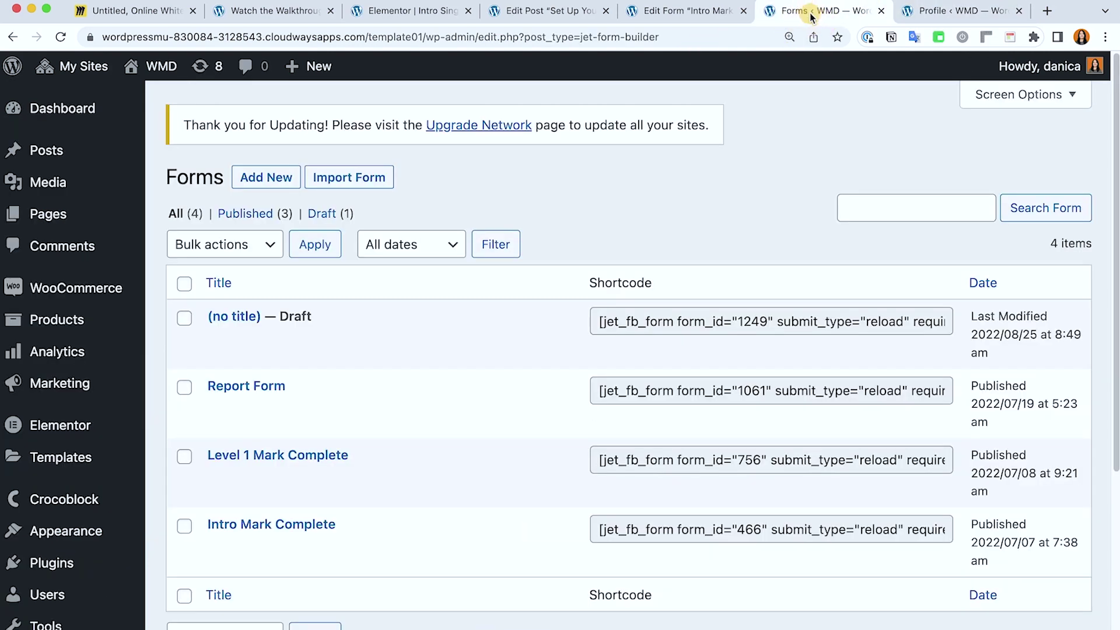
Step: Open the Intro Mark Complete form for editing and close the duplicate Edit Form tab
left_click(285, 525)
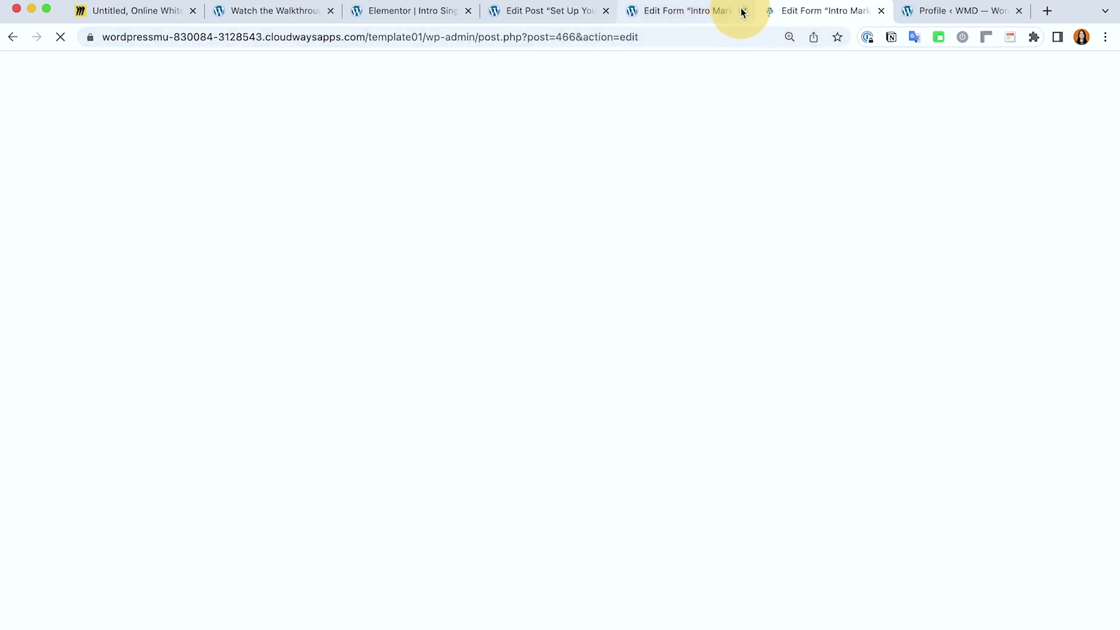
left_click(742, 10)
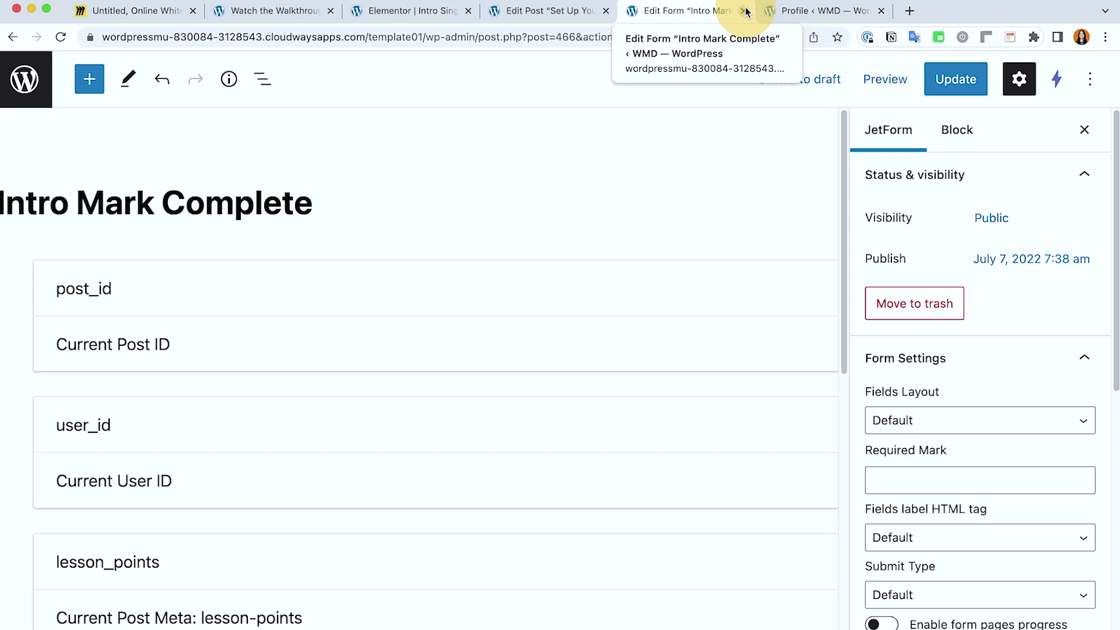
scroll(499, 387, "down", 7)
left_click(288, 420)
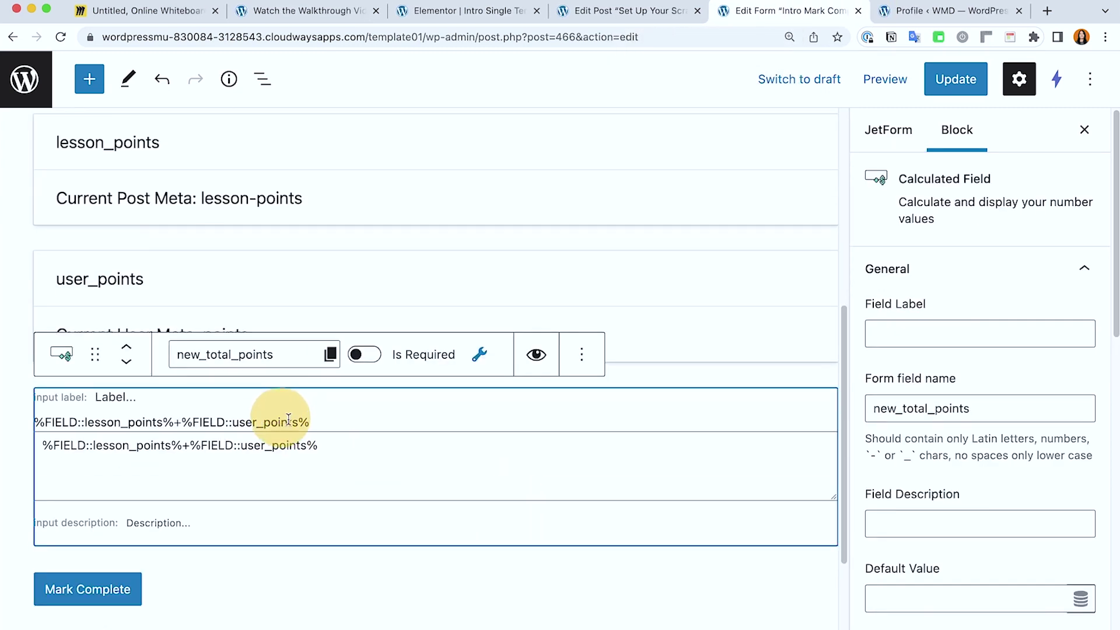
left_click(182, 445)
left_click(187, 444)
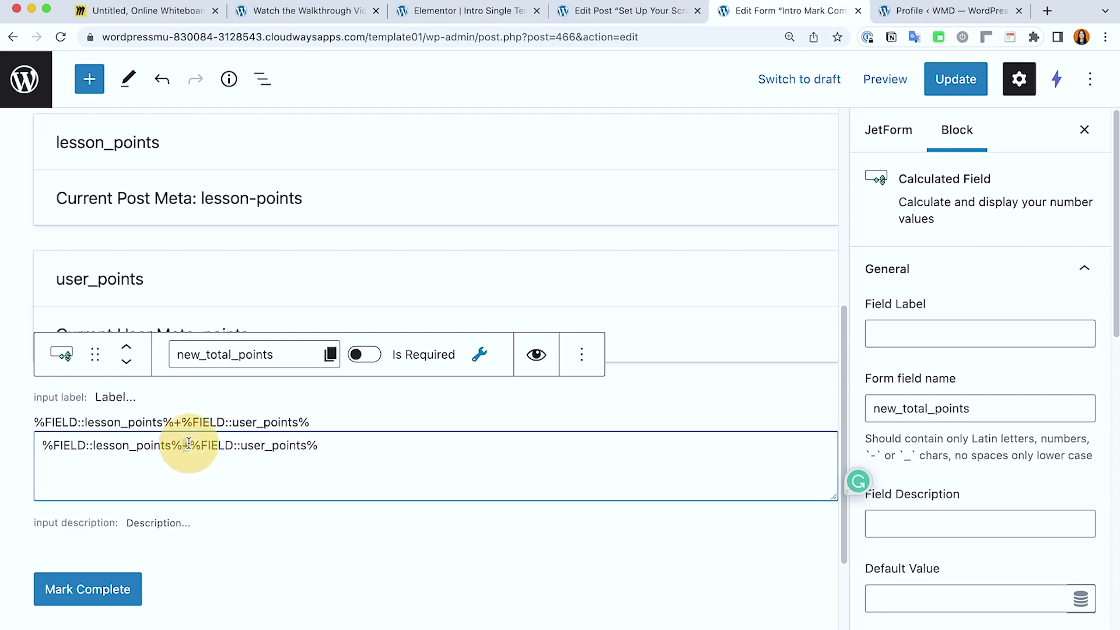
key("super+equal")
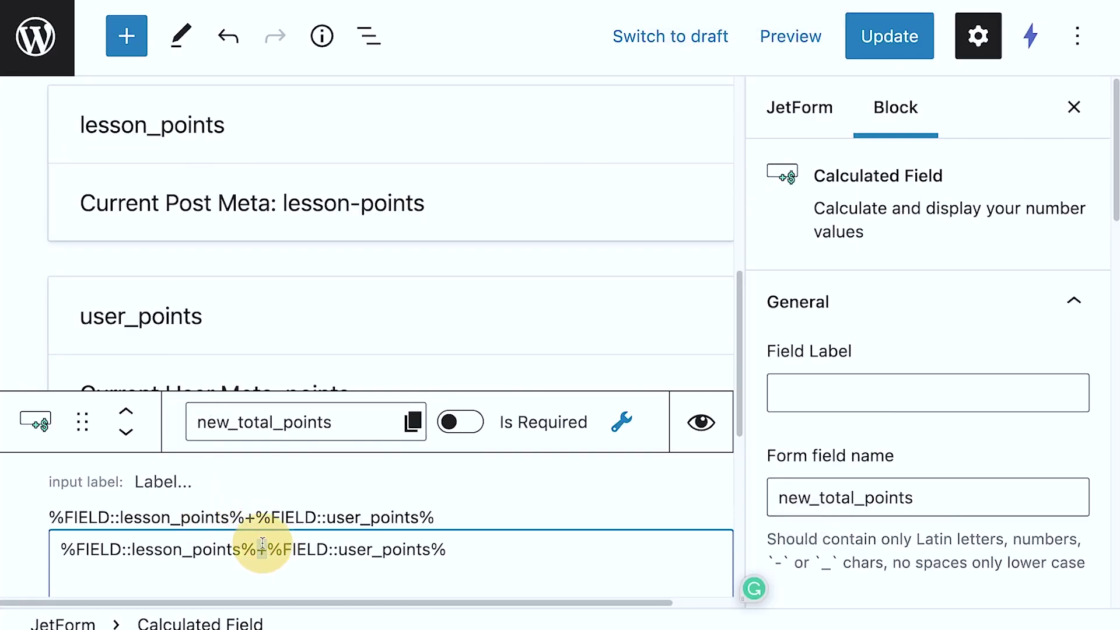
left_click_drag(257, 550, 267, 549)
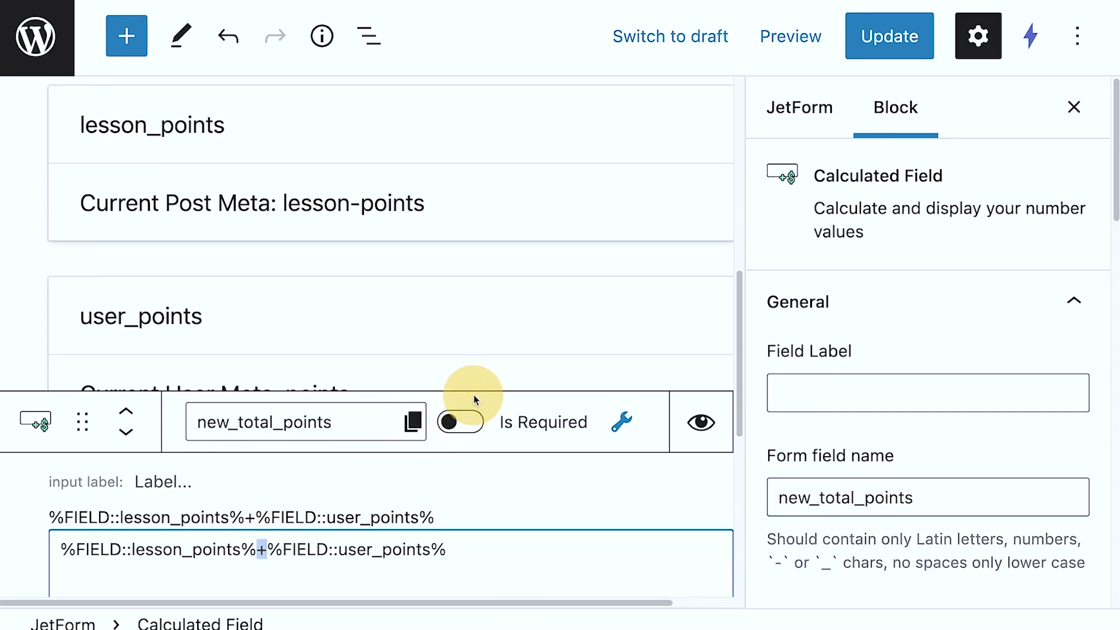
key("ctrl+minus")
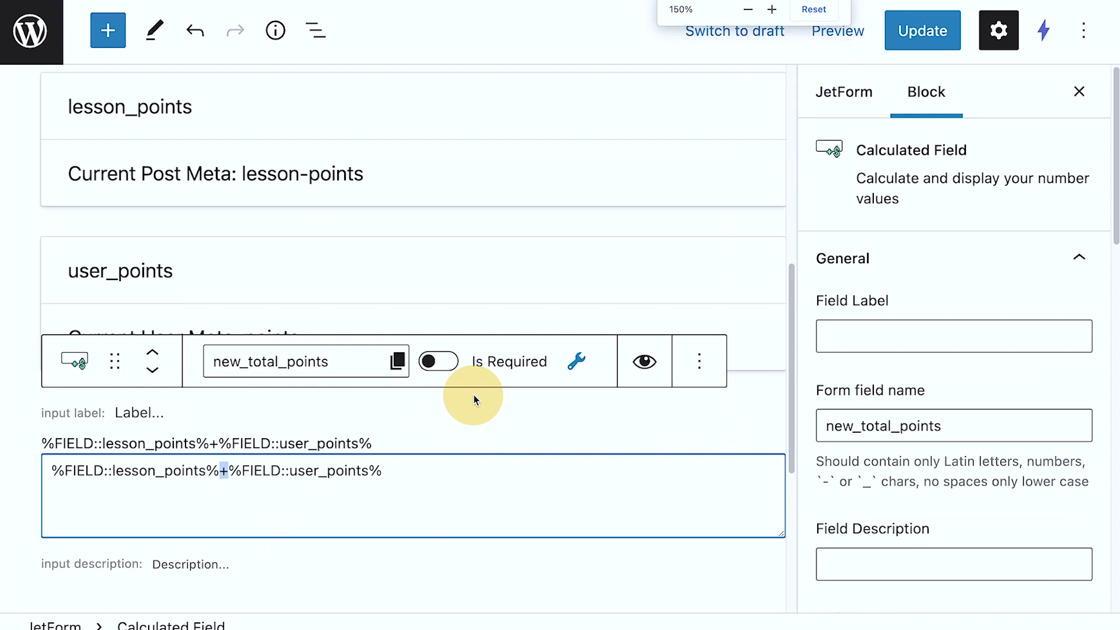
key("ctrl+minus")
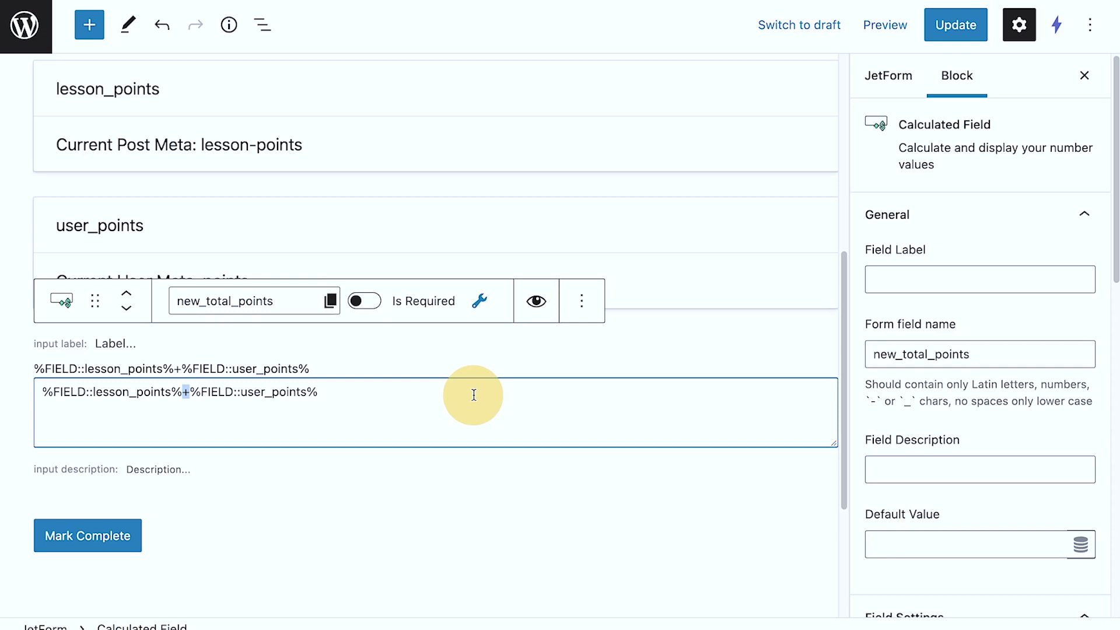
key("ctrl+plus")
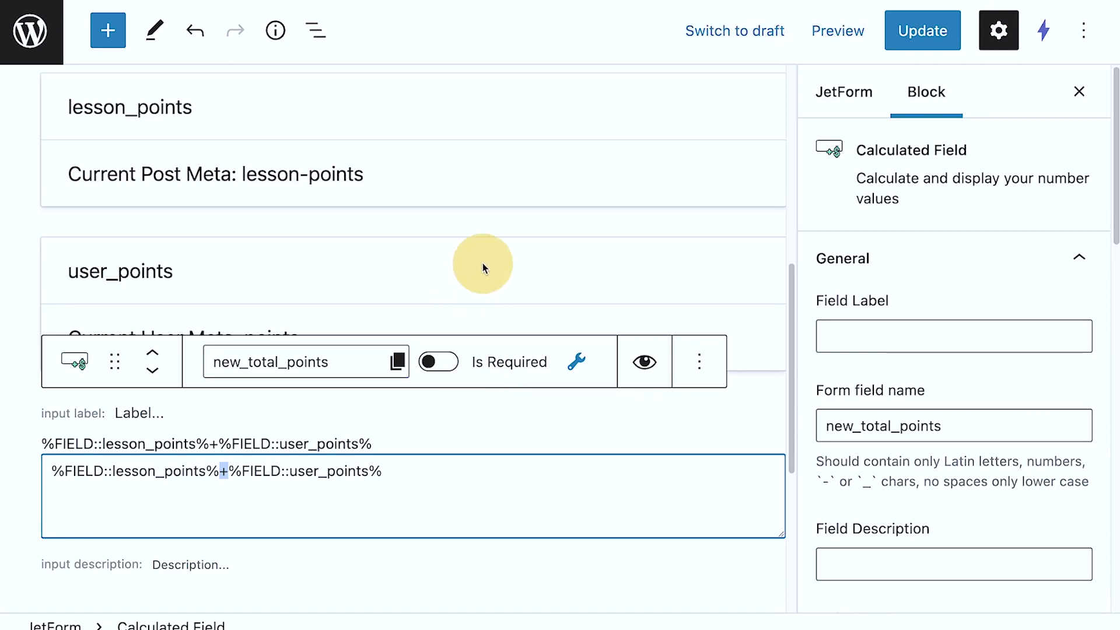
scroll(612, 260, "up", 6)
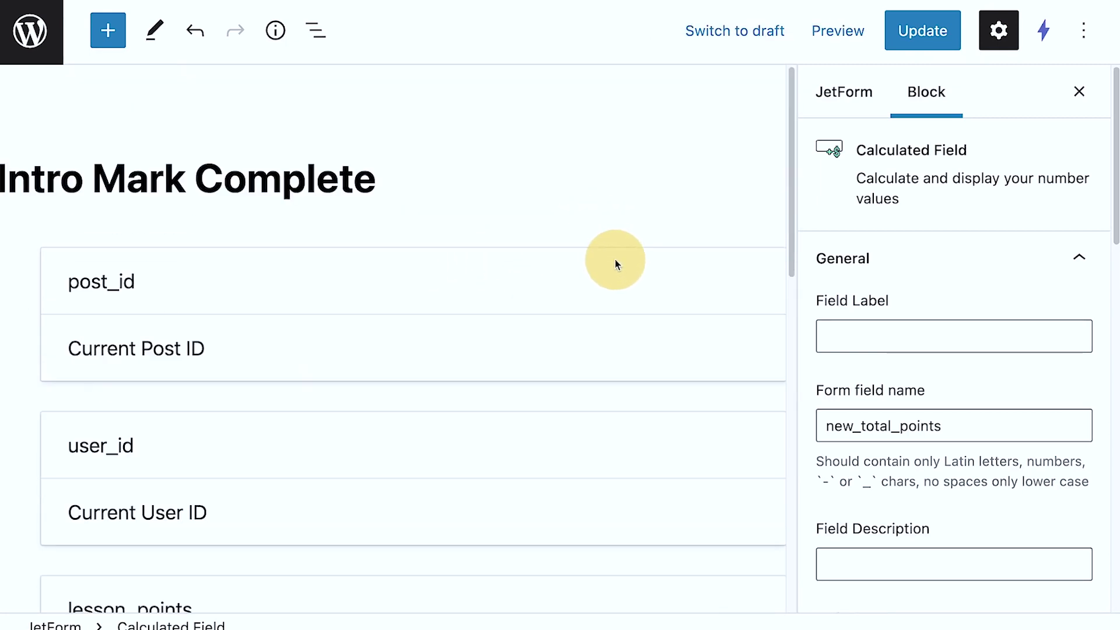
left_click(484, 298)
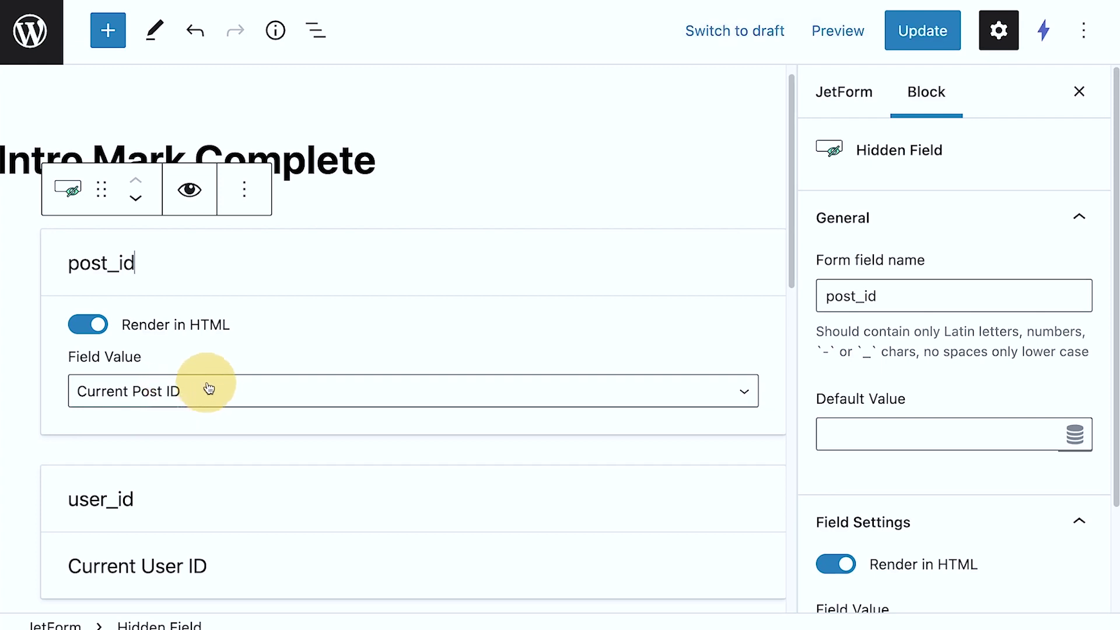
Step: Expand user_id and lesson_points, showing lesson_points takes Current Post Meta lesson-points
scroll(295, 375, "down", 3)
left_click(267, 423)
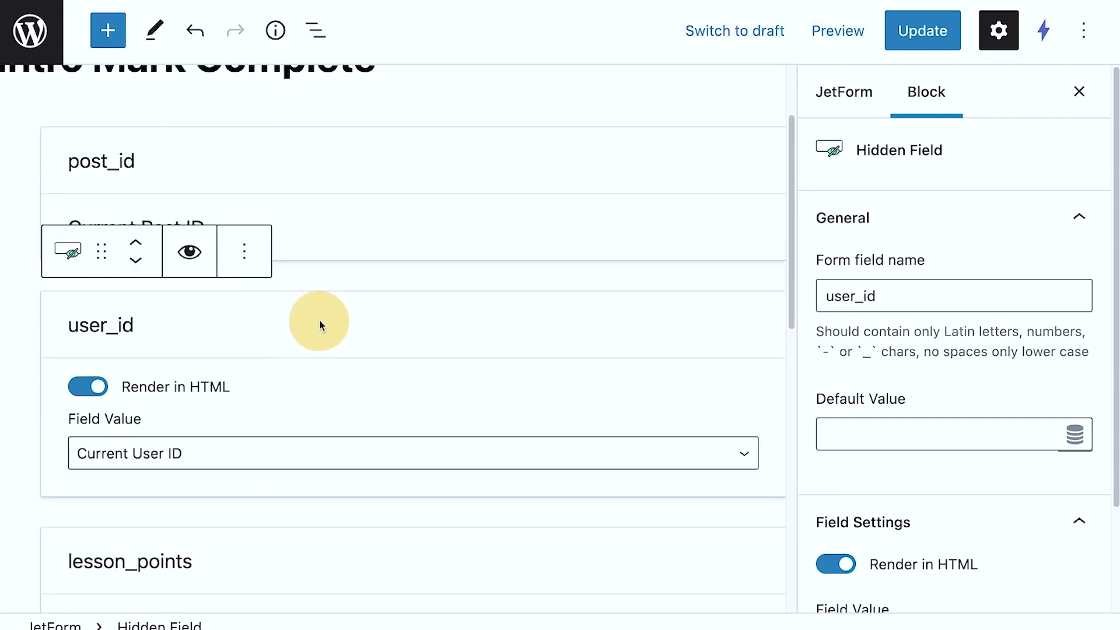
scroll(320, 325, "down", 1)
scroll(319, 326, "down", 1)
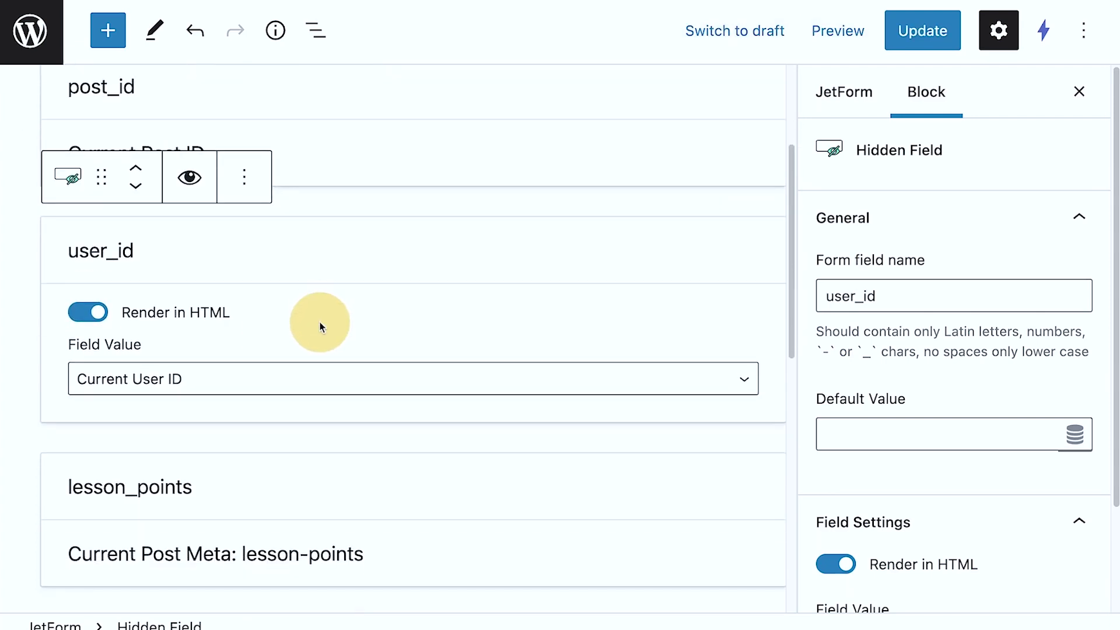
scroll(323, 322, "down", 2)
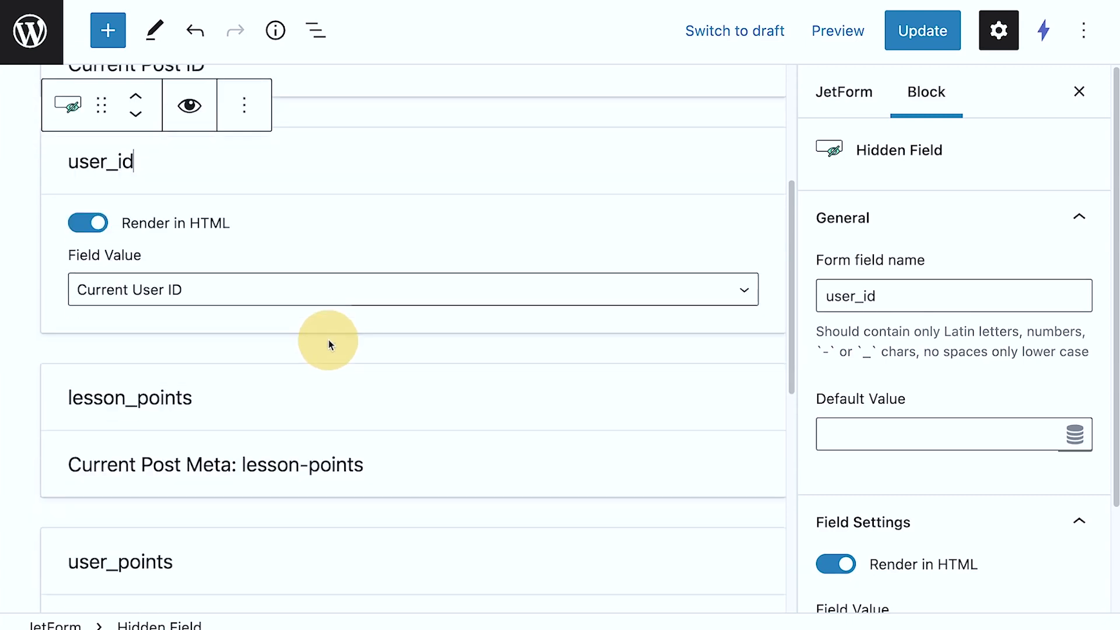
left_click(327, 394)
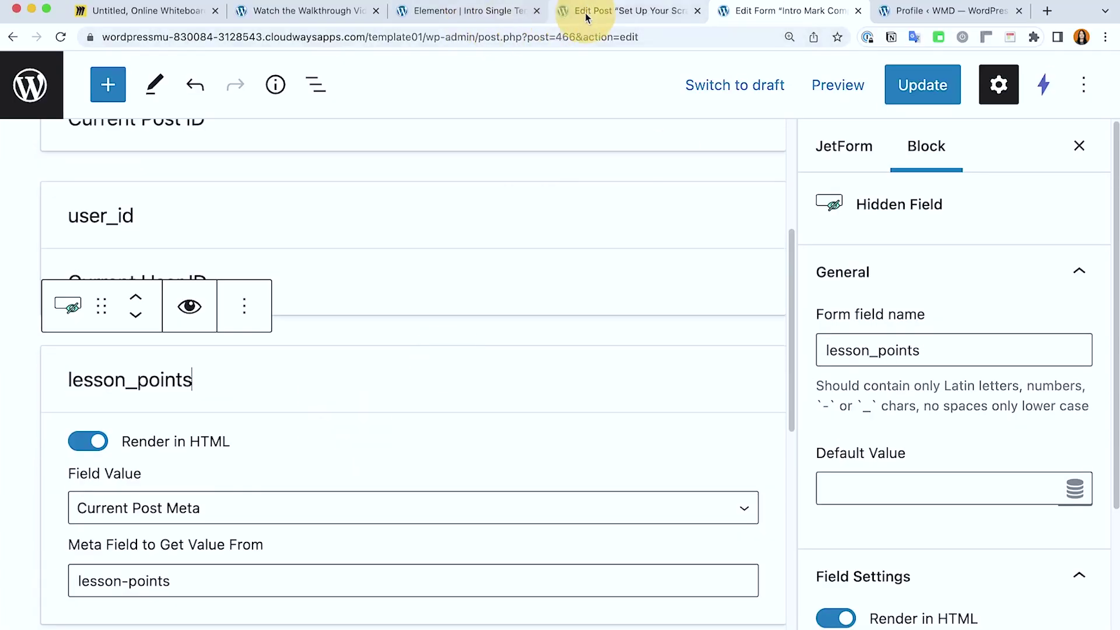
left_click(587, 18)
Step: Select the lesson's Lesson Overview Points value of 50
left_click(378, 458)
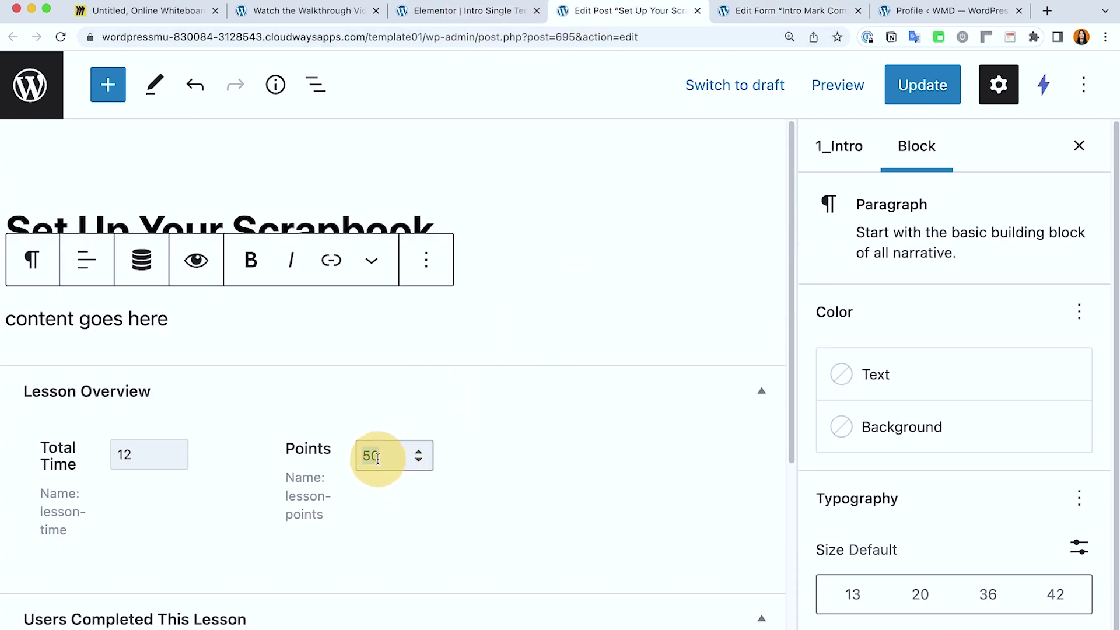
Step: In the form, check user_points' Current User Meta points source and the new_total_points Calculated Field
left_click(789, 11)
scroll(475, 306, "down", 10)
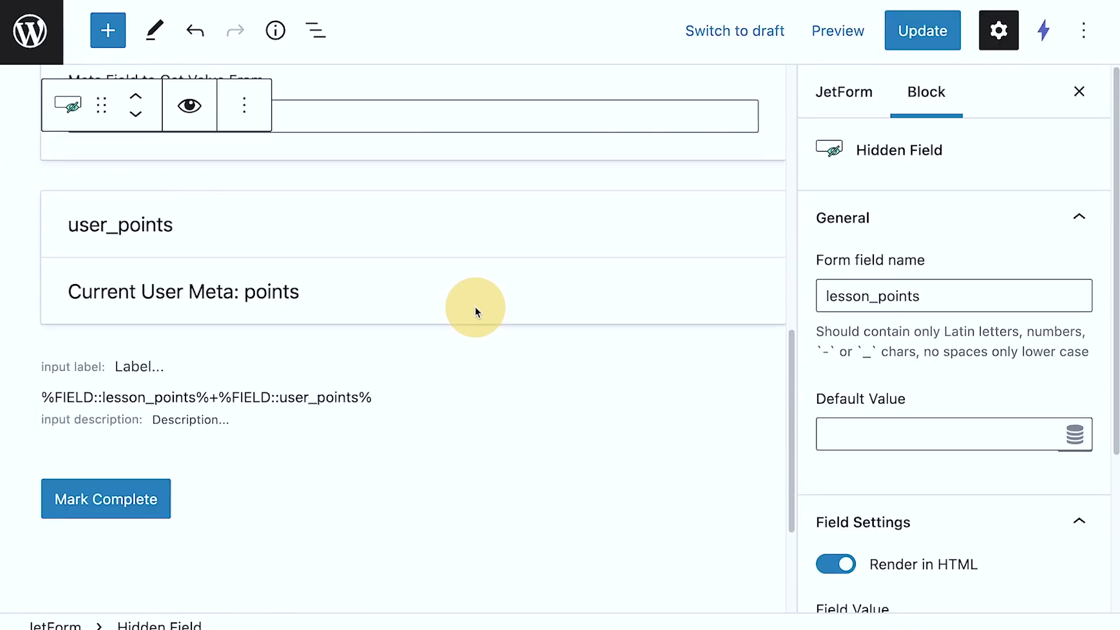
left_click(478, 306)
scroll(477, 271, "up", 3)
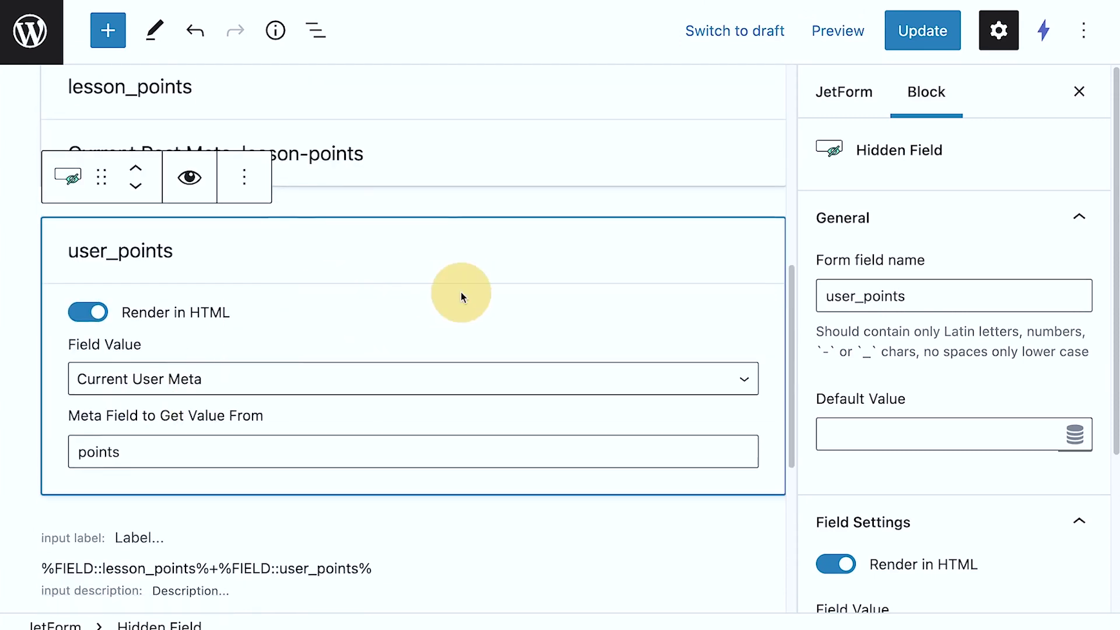
scroll(457, 292, "down", 5)
left_click(428, 284)
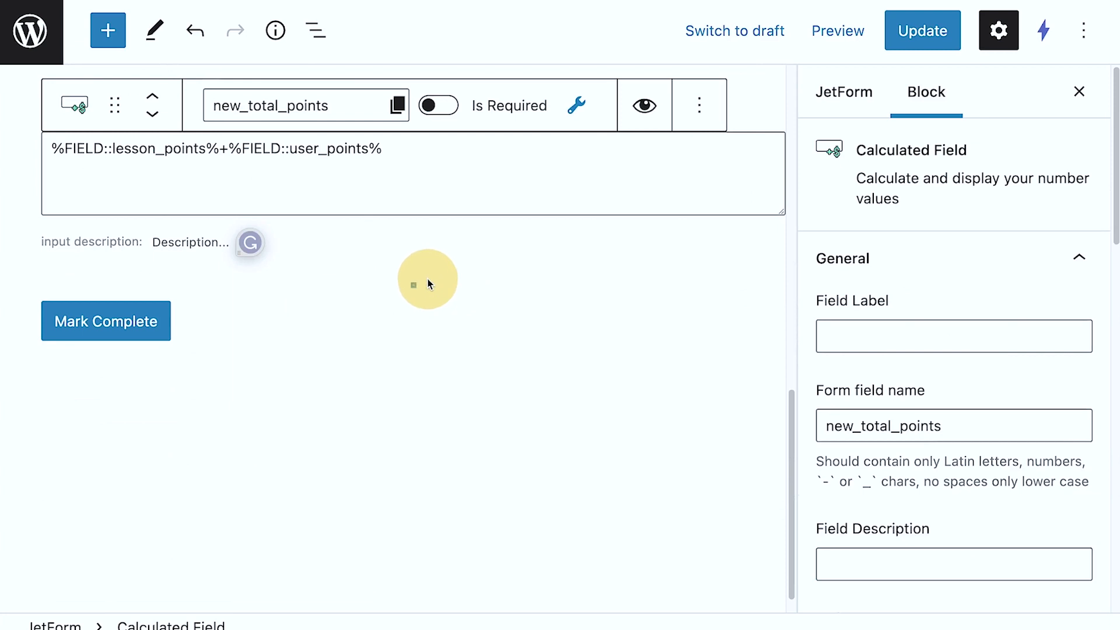
scroll(370, 222, "up", 1)
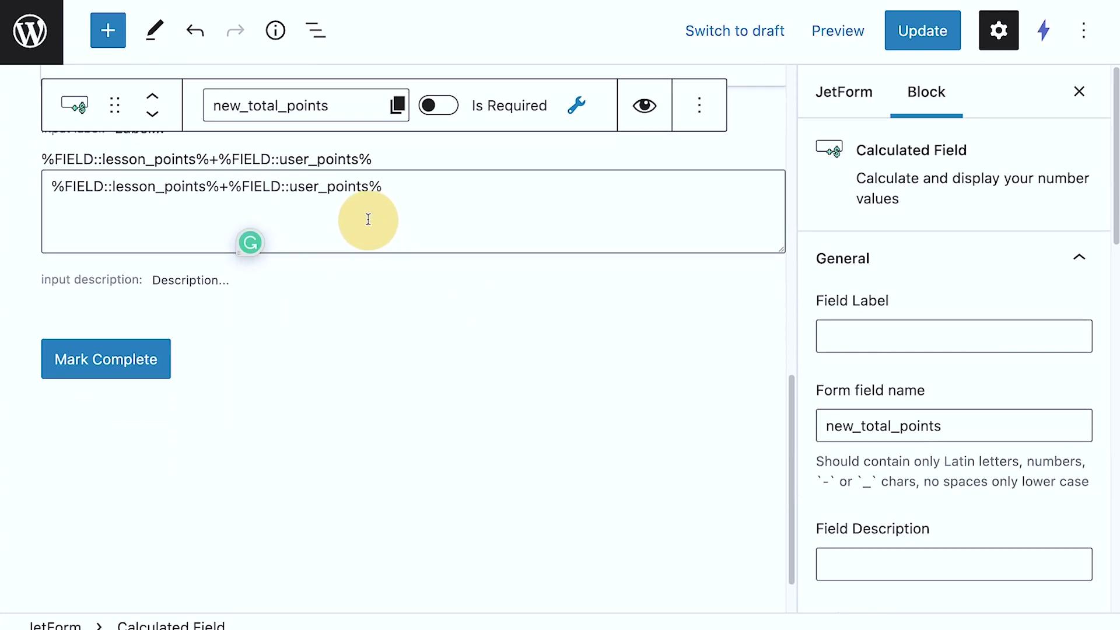
Step: Look up Calculated Field in the block library, then close the inserter
left_click(108, 30)
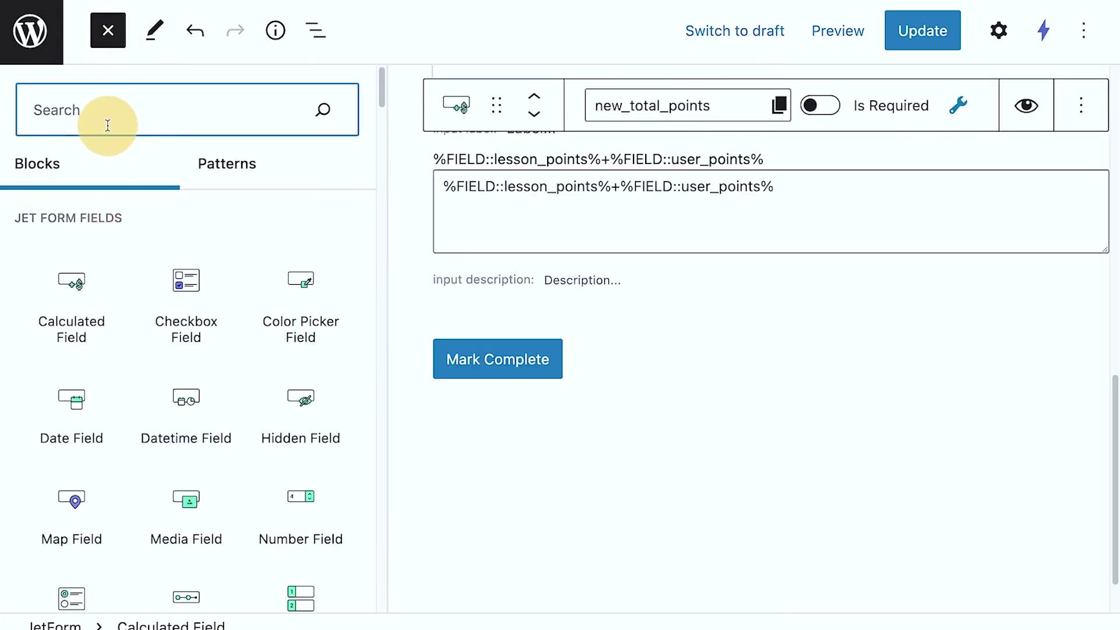
mouse_move(71, 295)
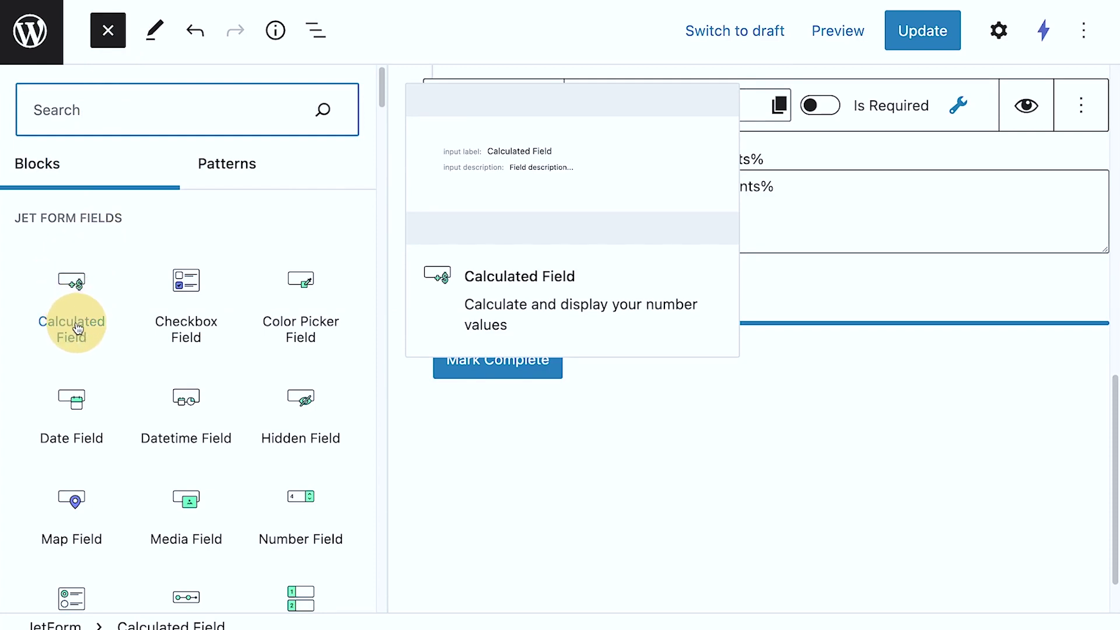
left_click(108, 30)
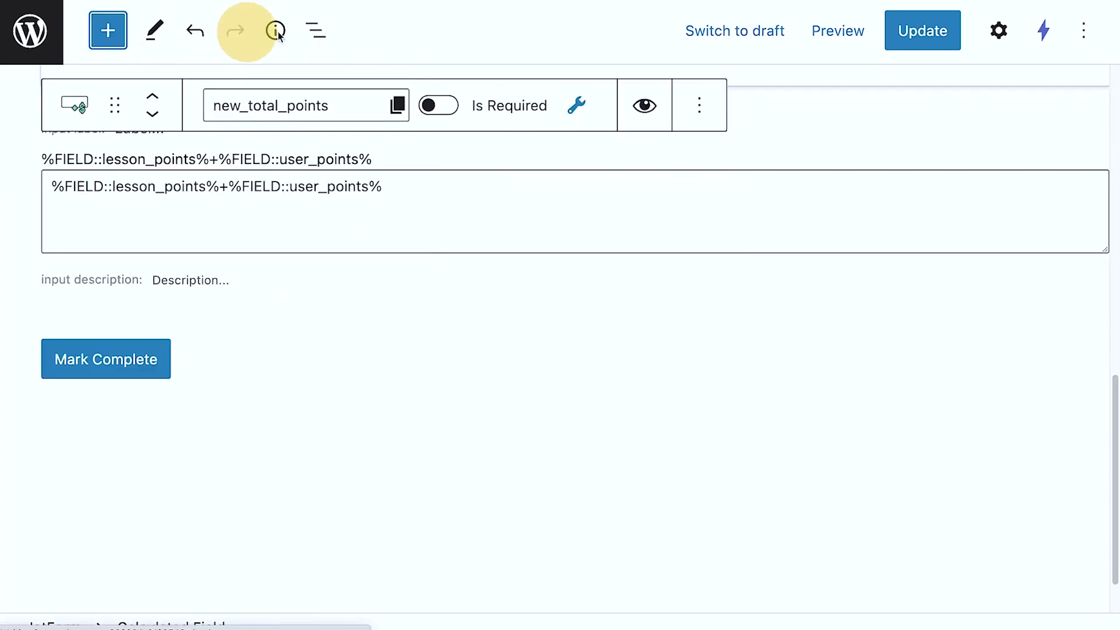
scroll(344, 262, "up", 2)
left_click(440, 317)
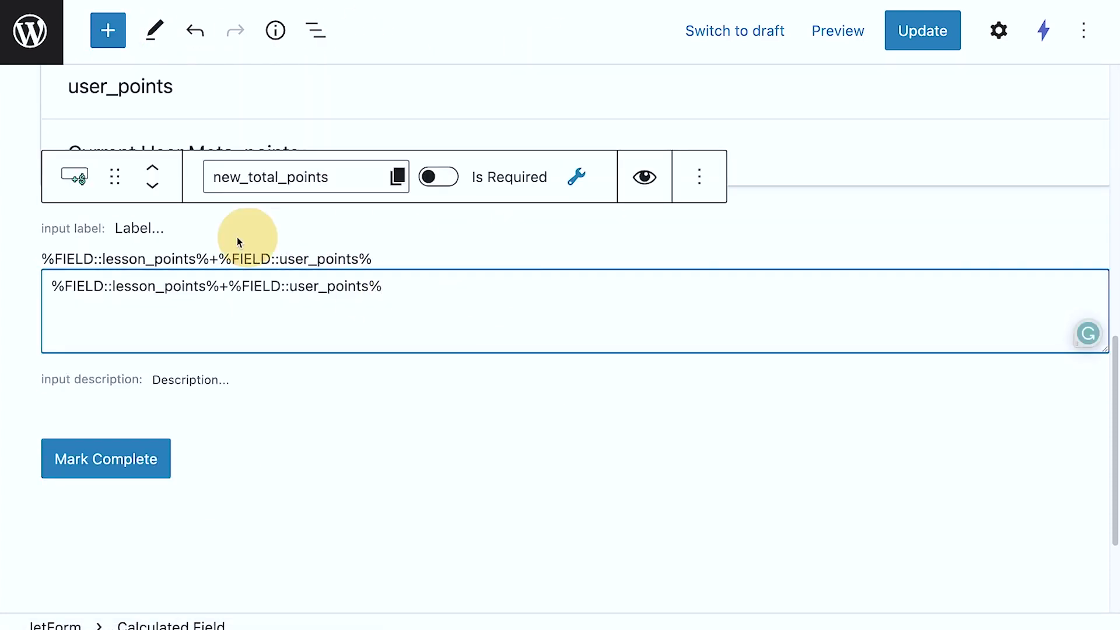
Step: Toggle the wrench Form Fields list open and closed beside the formula
left_click(576, 177)
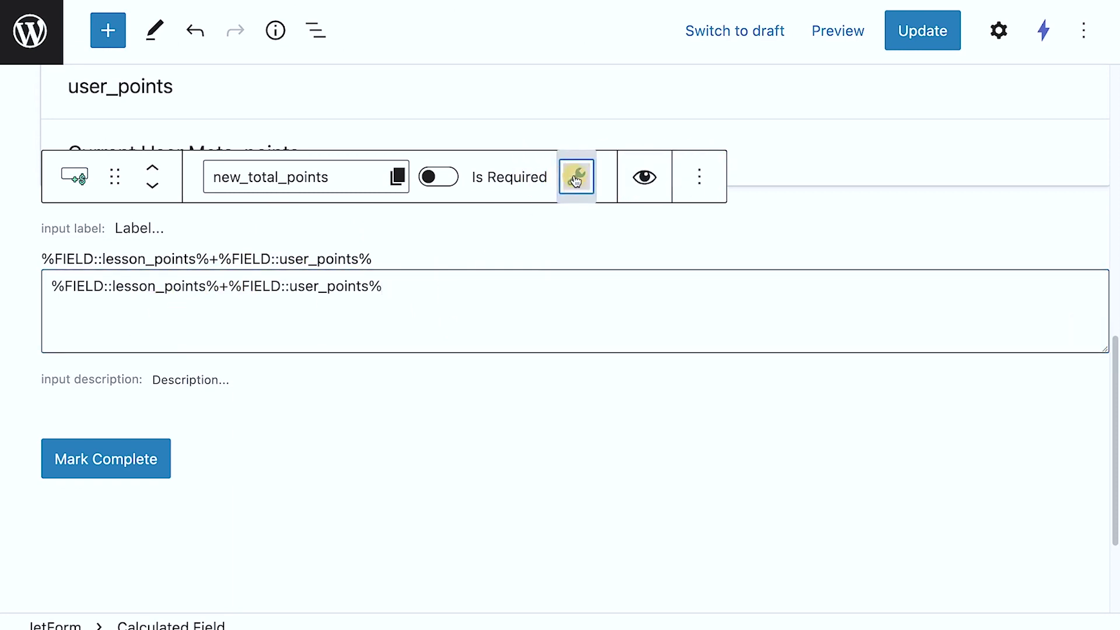
left_click(576, 178)
left_click(577, 181)
left_click(577, 181)
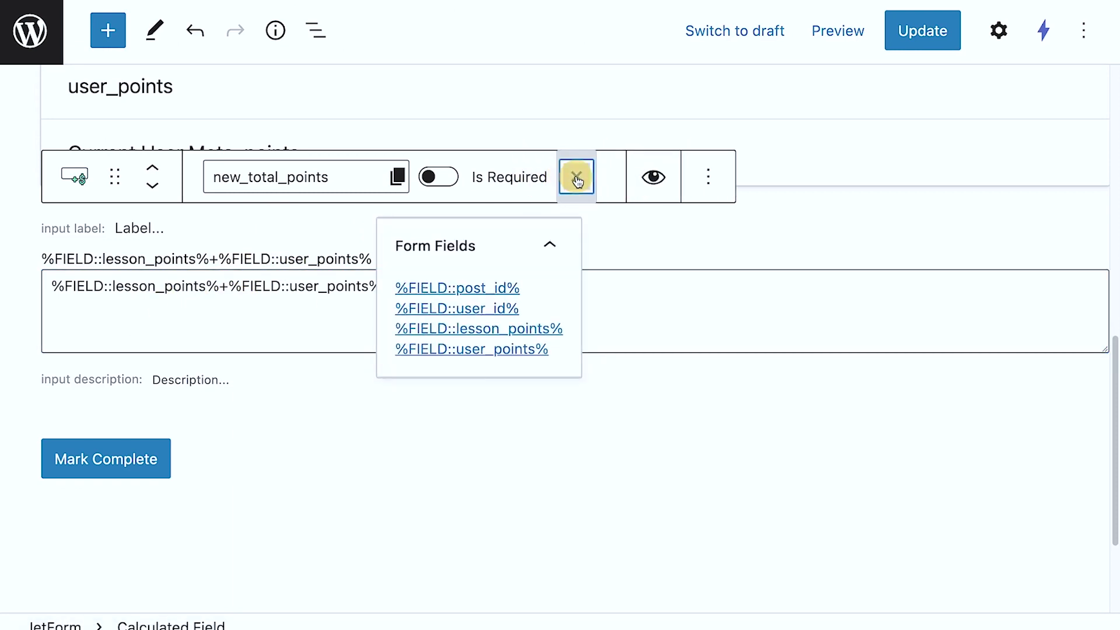
left_click(577, 181)
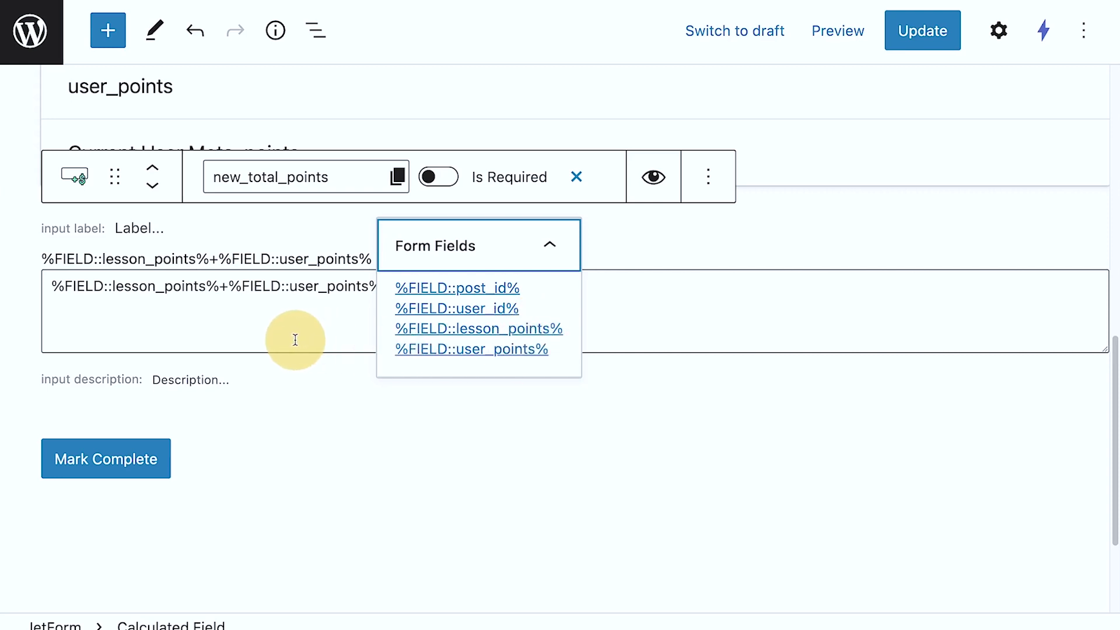
left_click(280, 315)
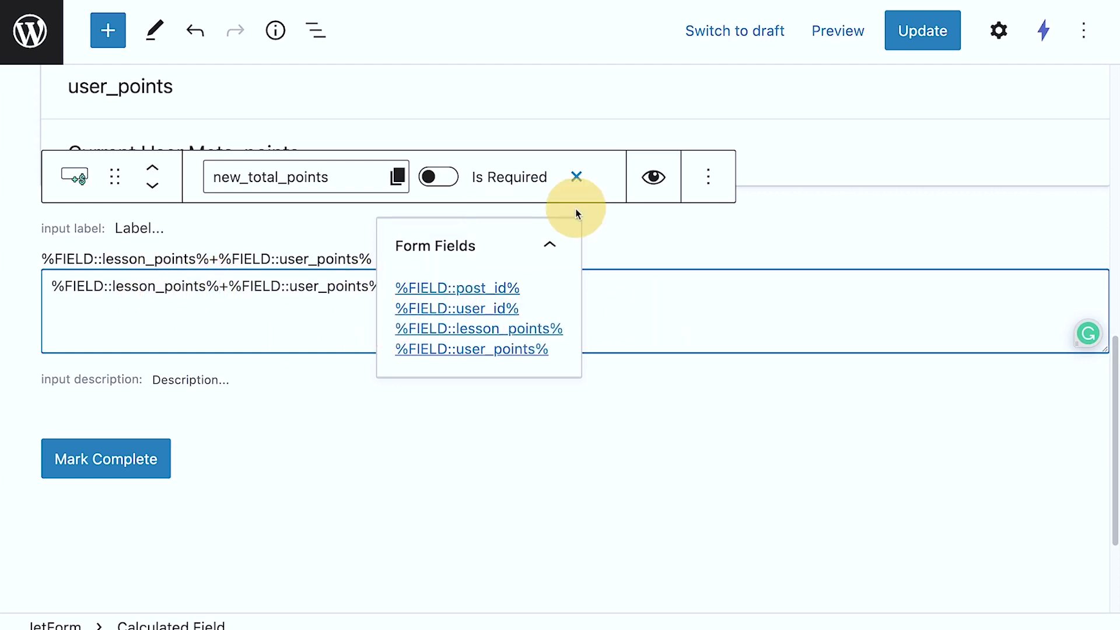
left_click(576, 176)
left_click(417, 305)
Step: Clear the old formula and insert %FIELD::lesson_points% followed by a plus sign
triple_click(416, 295)
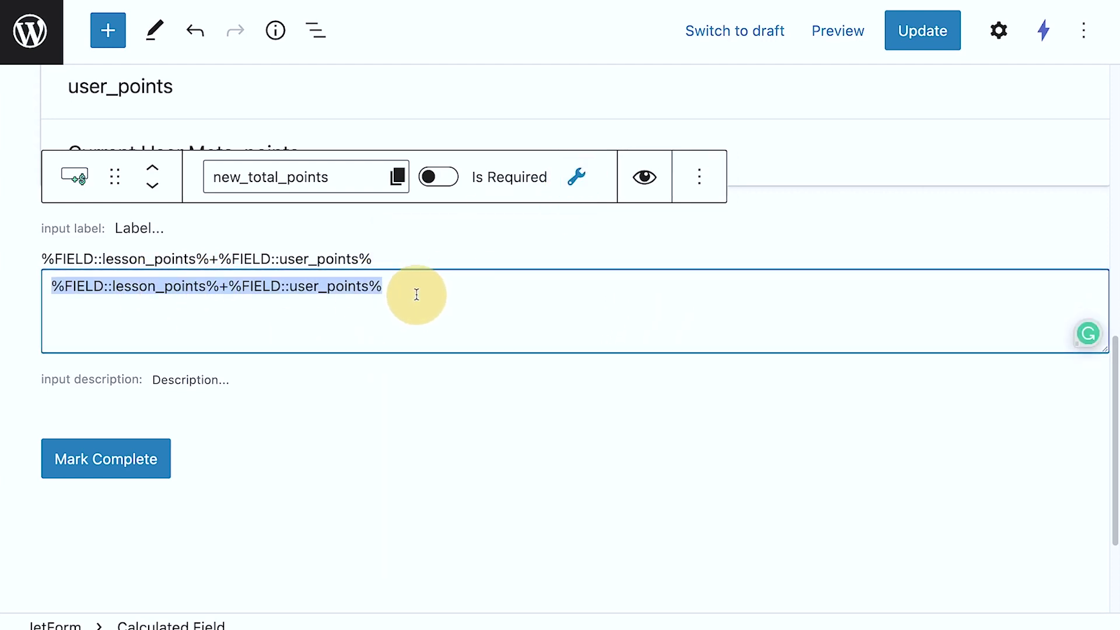
key("BackSpace")
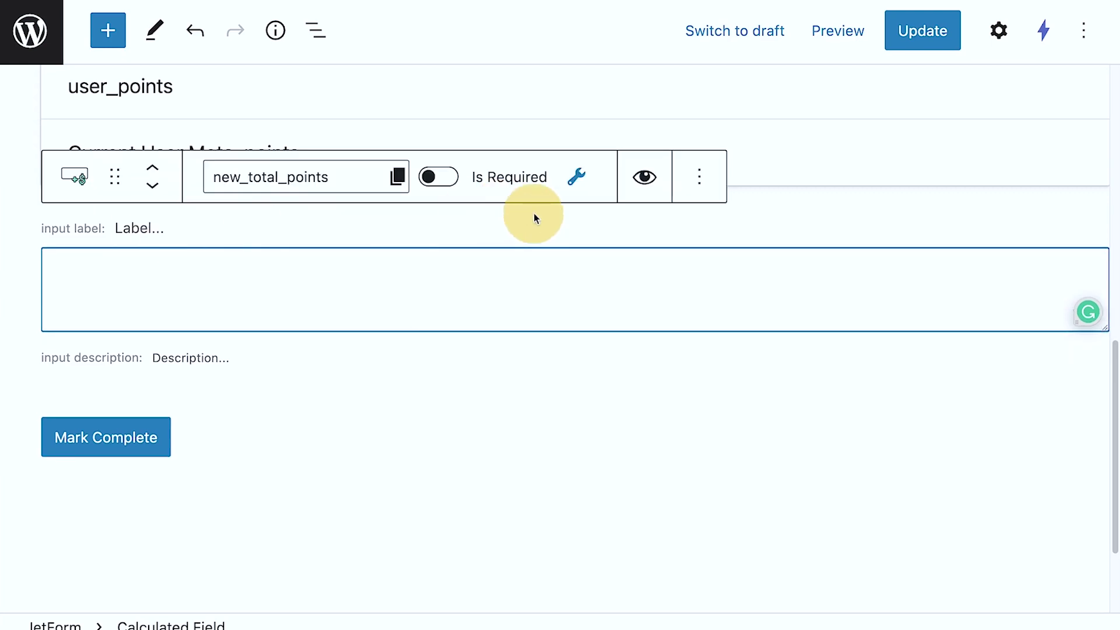
left_click(575, 181)
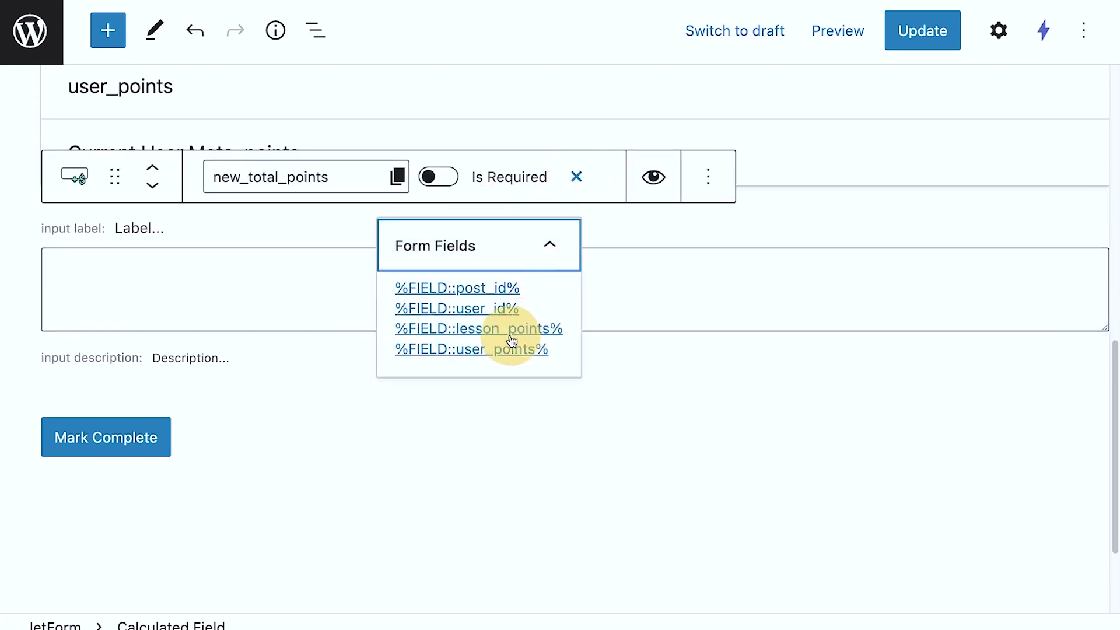
left_click(467, 332)
left_click(249, 289)
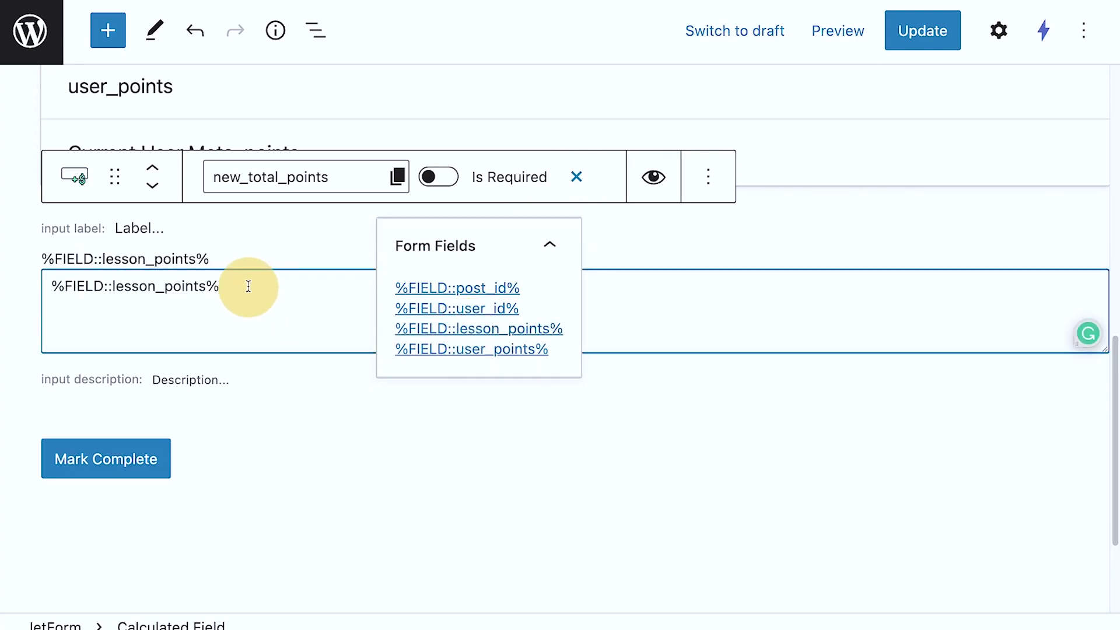
type("+")
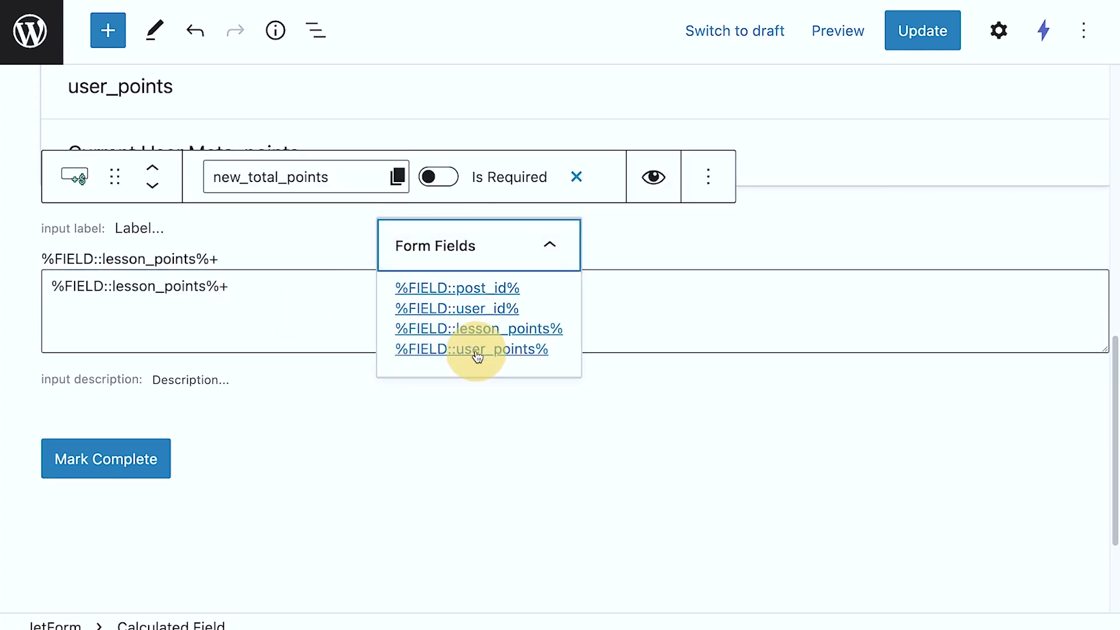
Step: Insert %FIELD::user_points% after the plus to complete the formula
left_click(223, 286)
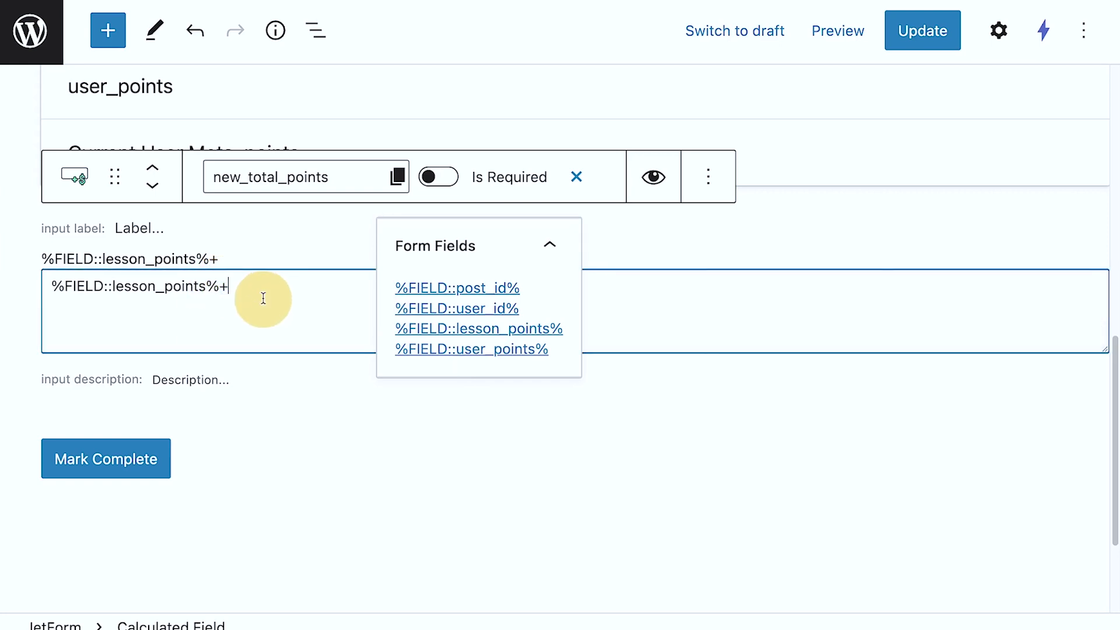
left_click(490, 348)
left_click(358, 317)
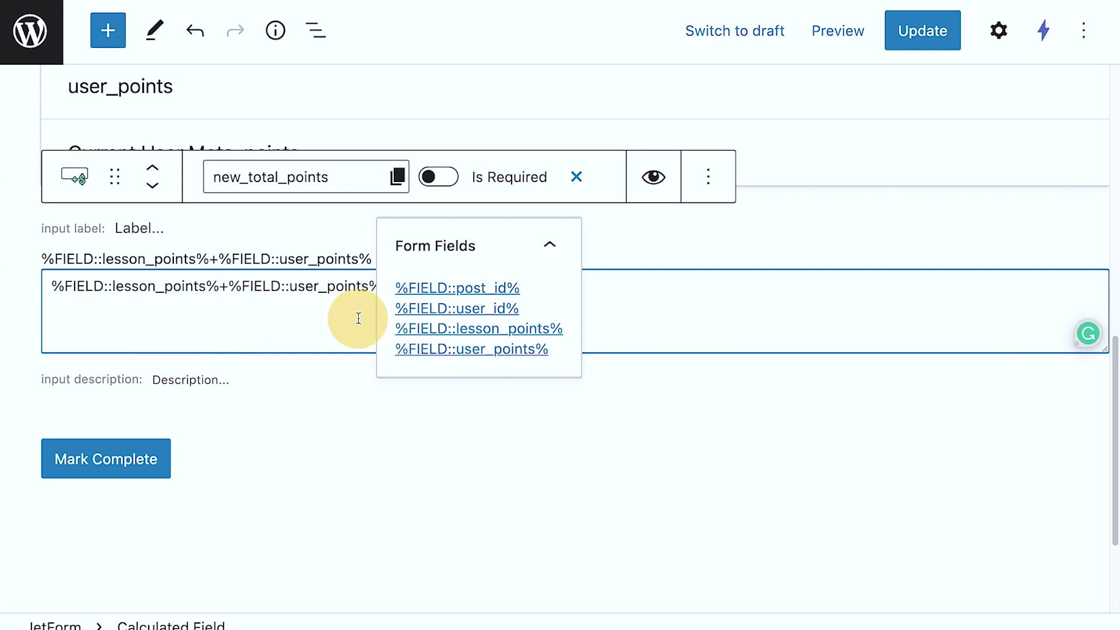
left_click(575, 177)
Step: Select the Calculated Field block and highlight its field name new_total_points
left_click(471, 285)
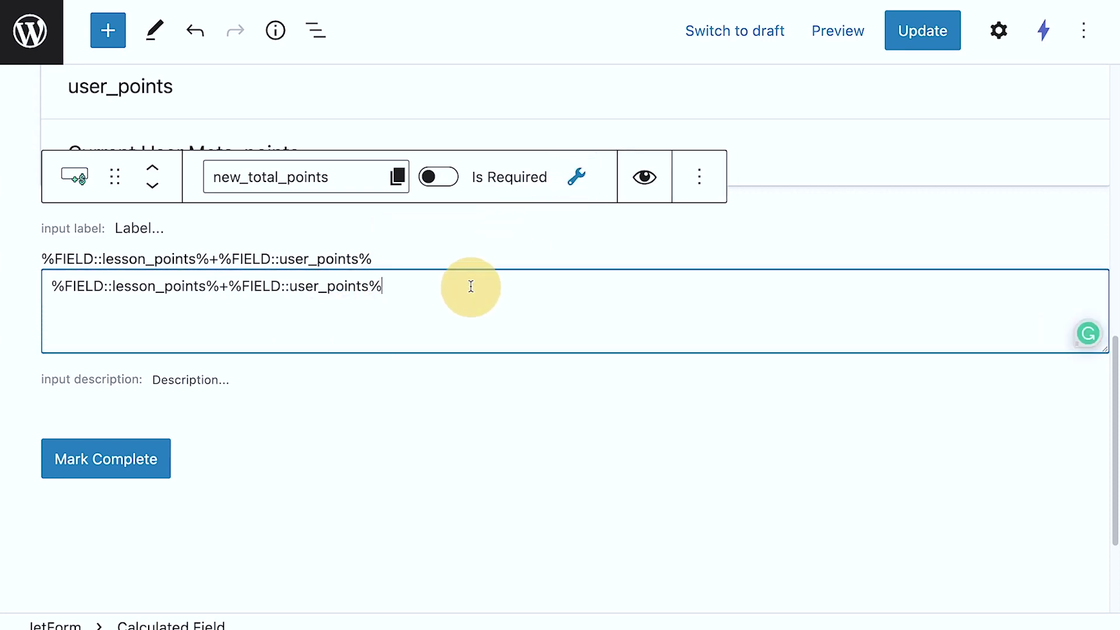
key("ctrl+a")
key("Right")
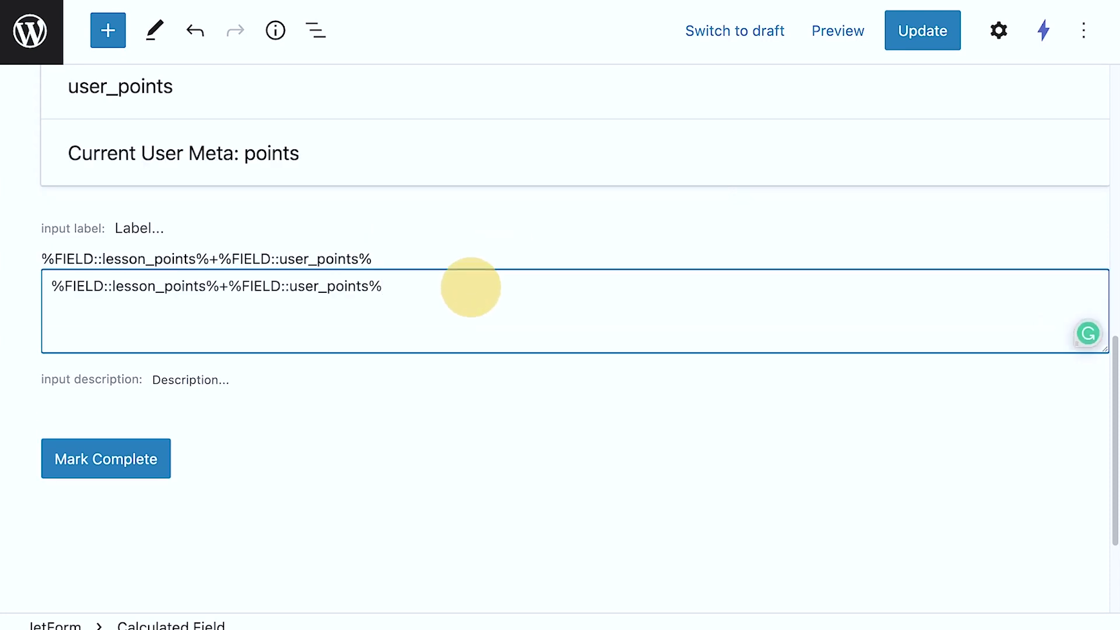
mouse_move(472, 282)
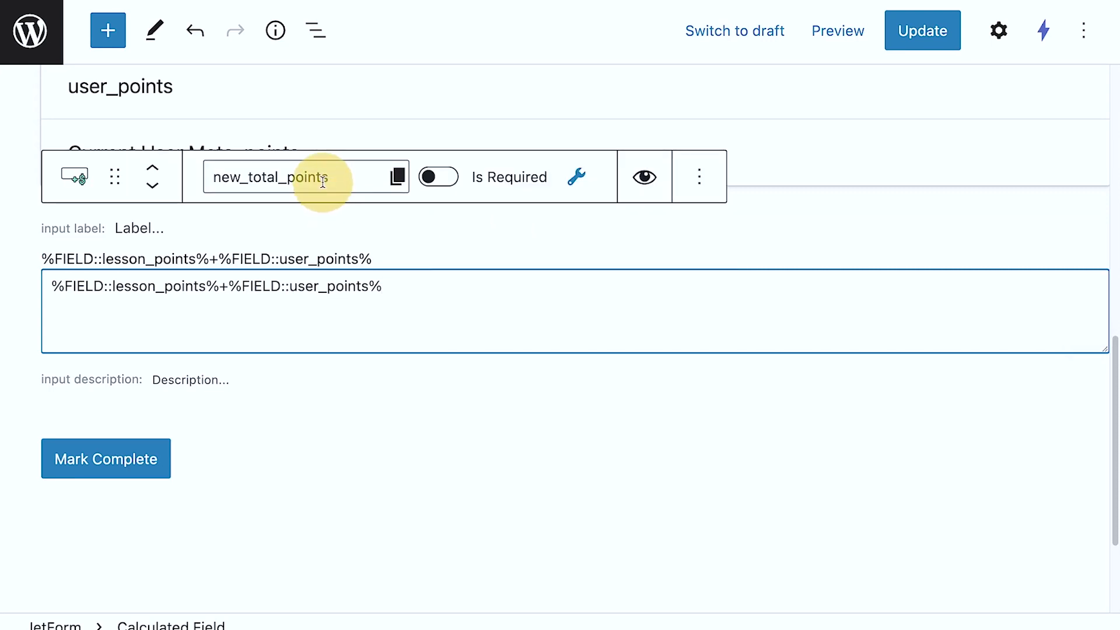
left_click(313, 241)
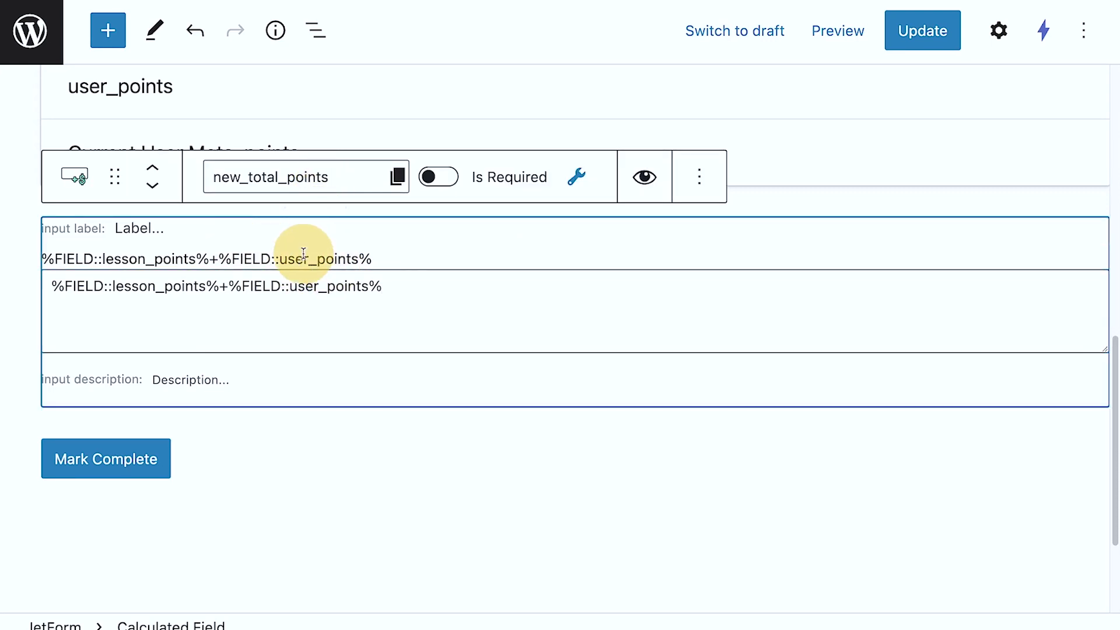
left_click_drag(217, 180, 333, 185)
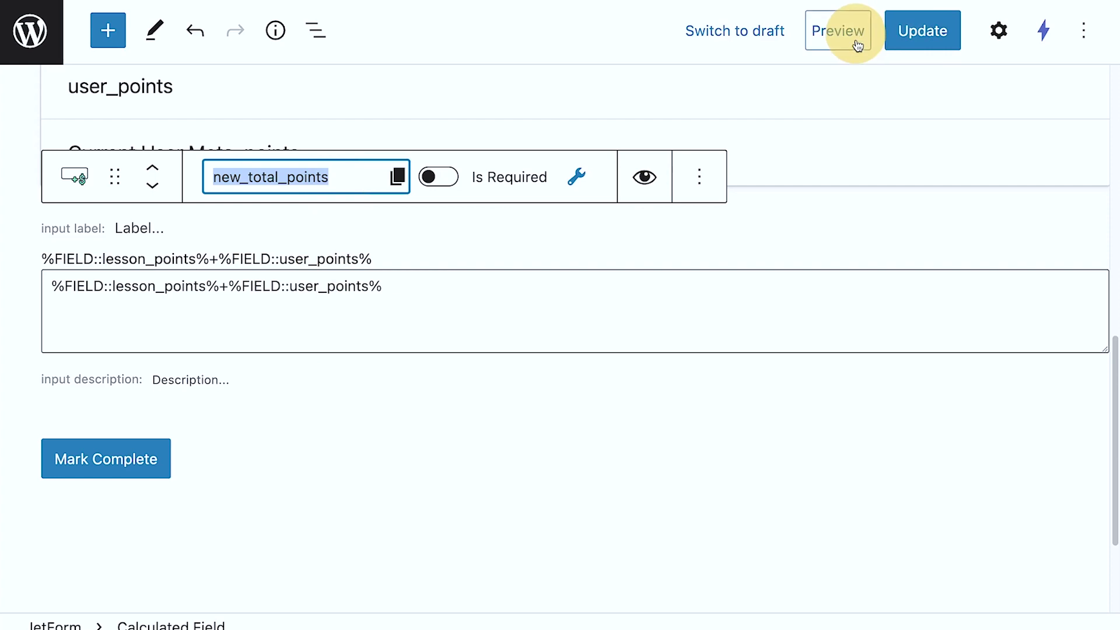
Step: Open the JetForm settings and edit the Update User post-submit action
left_click(1001, 33)
left_click(855, 92)
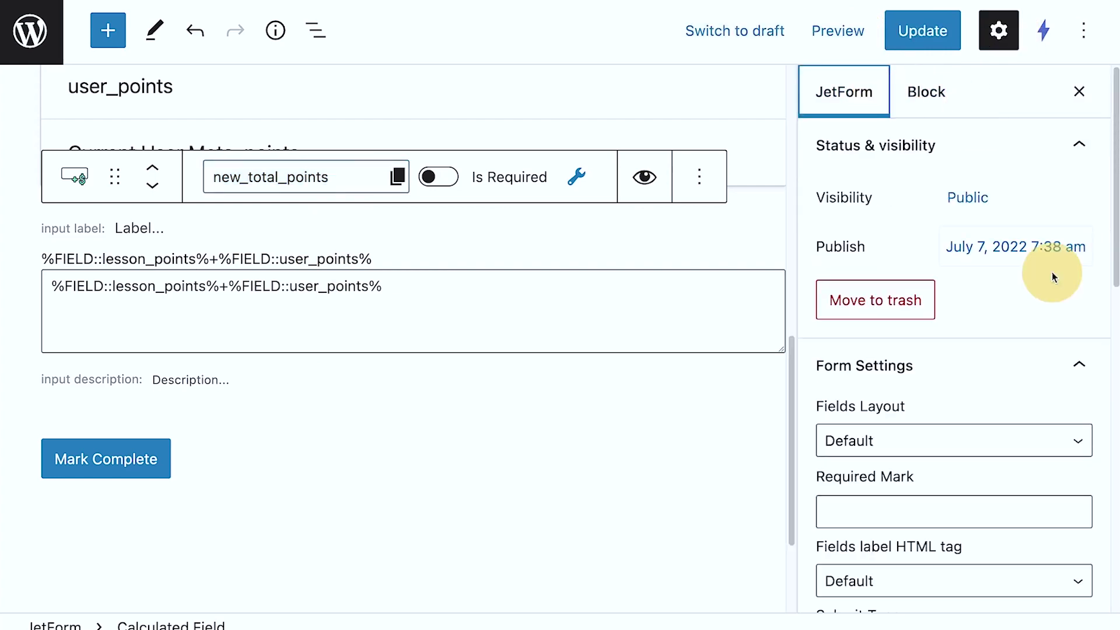
scroll(1028, 396, "down", 5)
scroll(1027, 424, "down", 6)
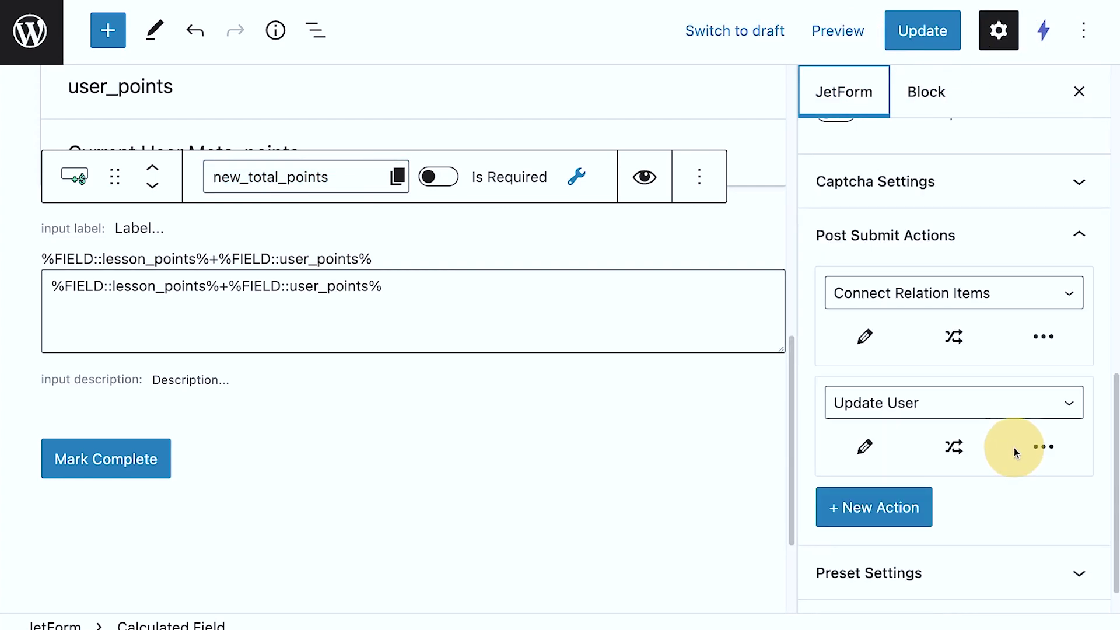
left_click(867, 447)
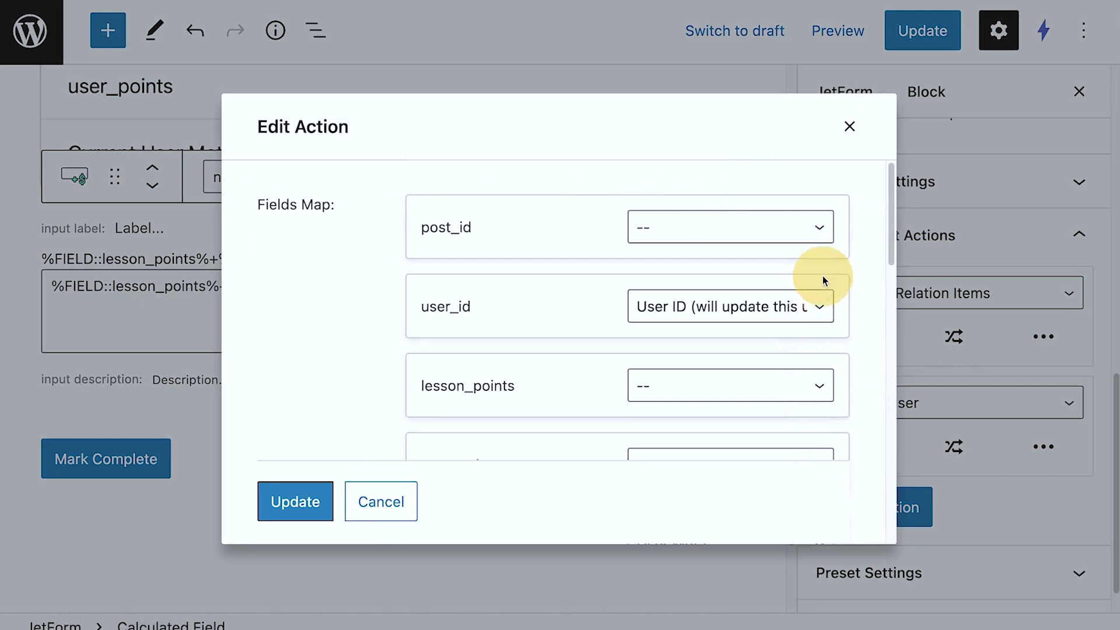
scroll(821, 271, "down", 3)
scroll(822, 274, "down", 3)
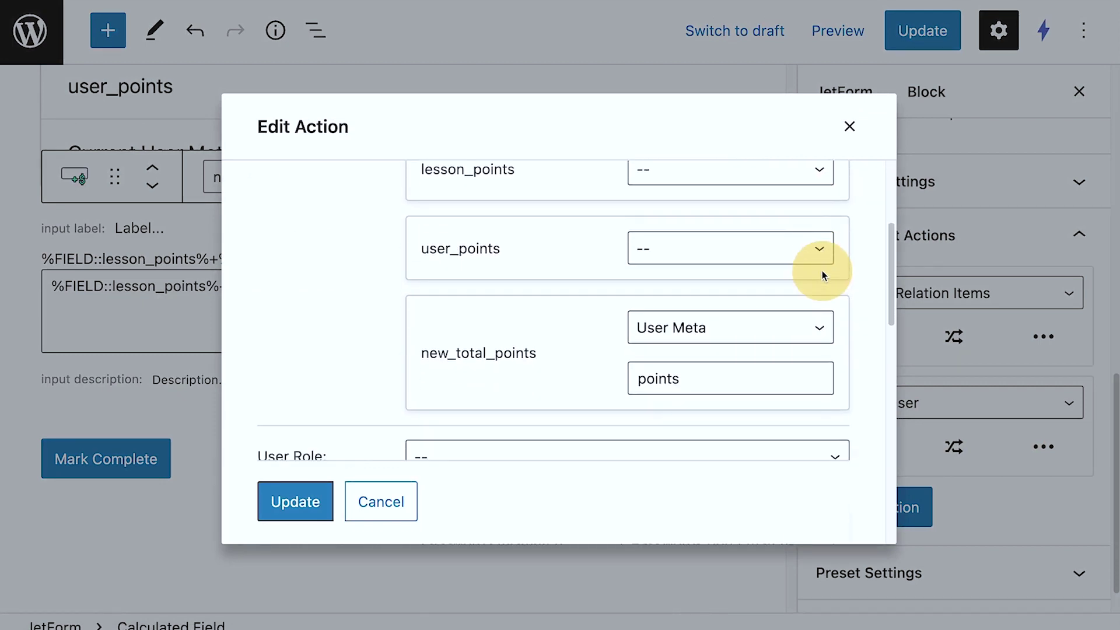
scroll(822, 274, "down", 1)
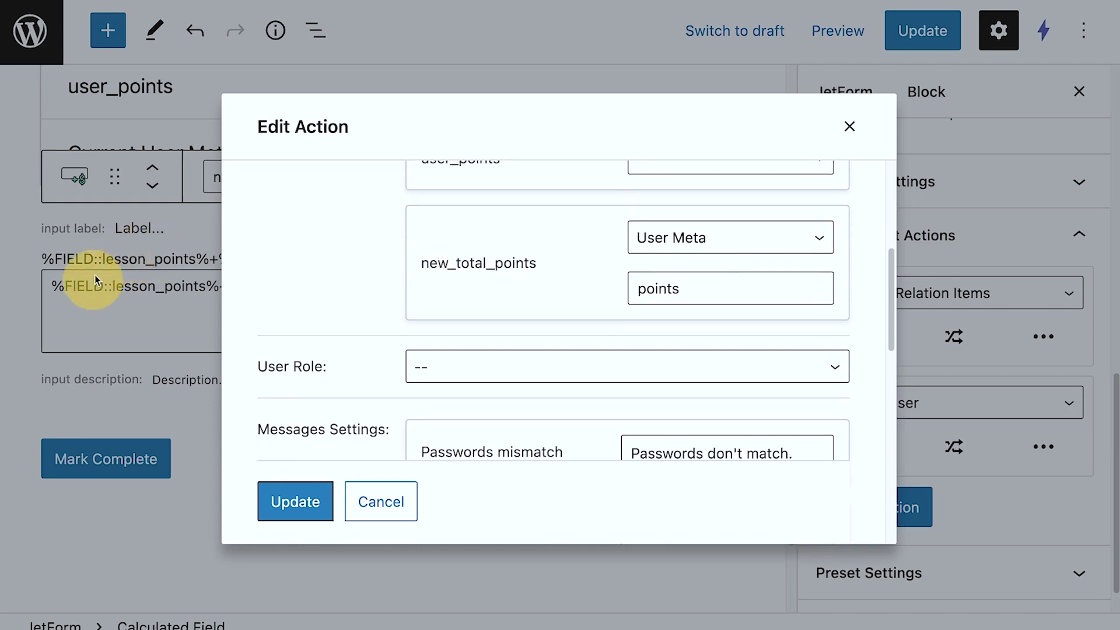
Step: Confirm new_total_points saves to User Meta 'points', matching the profile's points field, then close the action
left_click(698, 238)
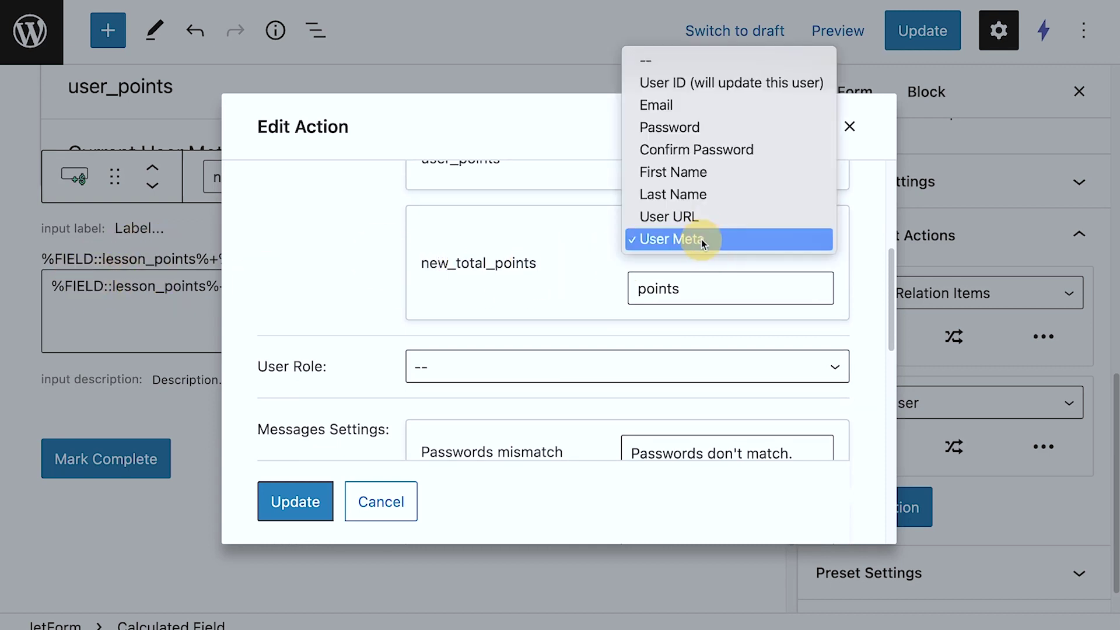
left_click(662, 288)
left_click_drag(725, 290, 562, 293)
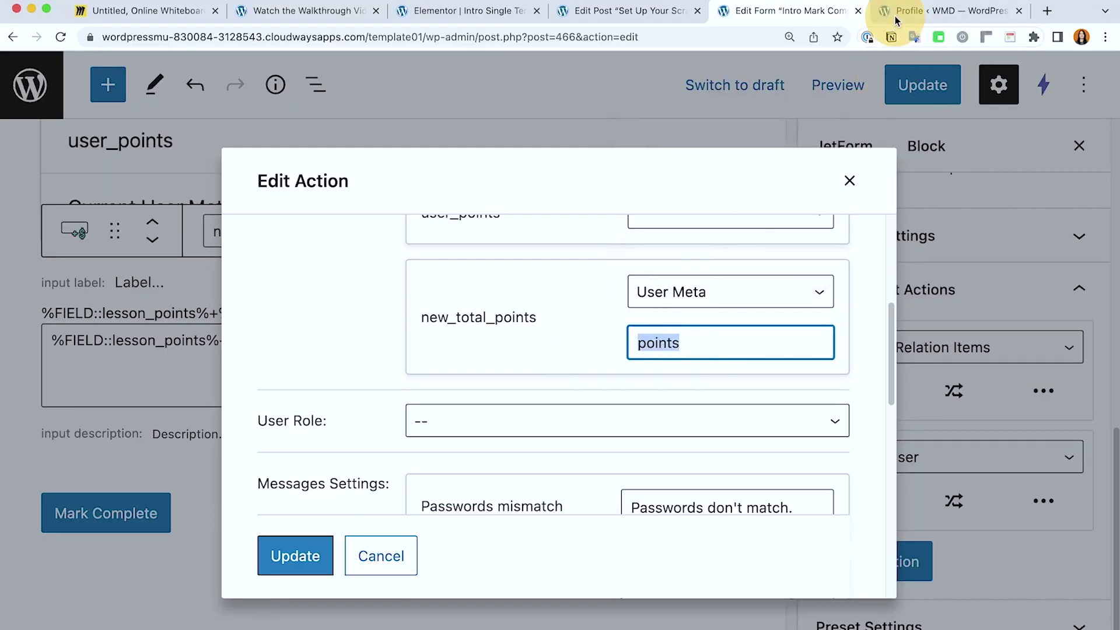
left_click(950, 10)
left_click_drag(335, 567, 295, 568)
left_click(782, 12)
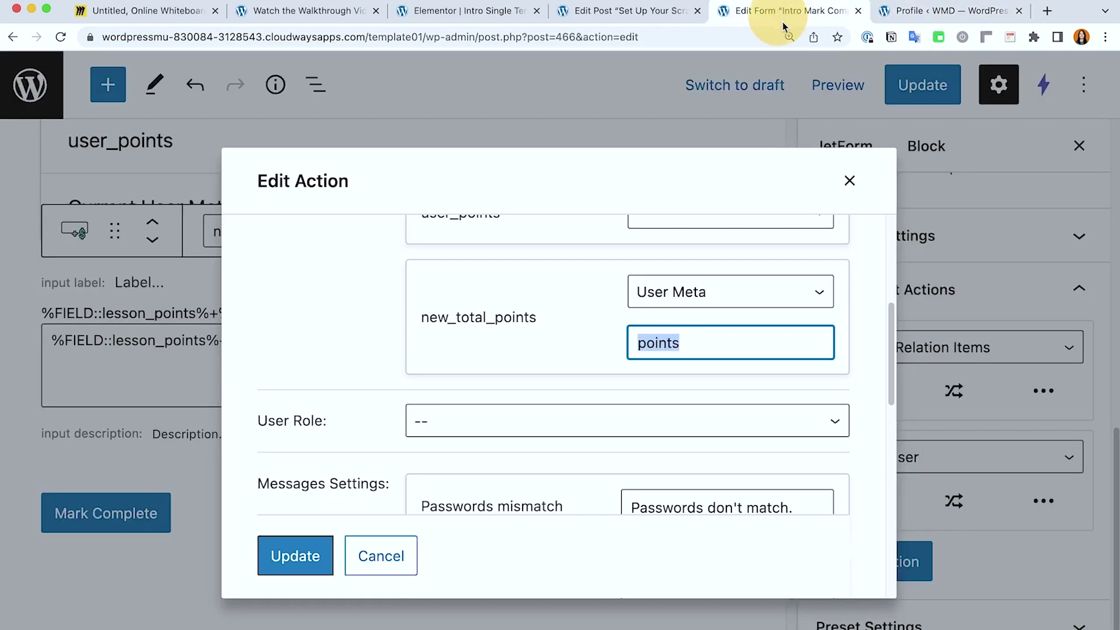
left_click(852, 179)
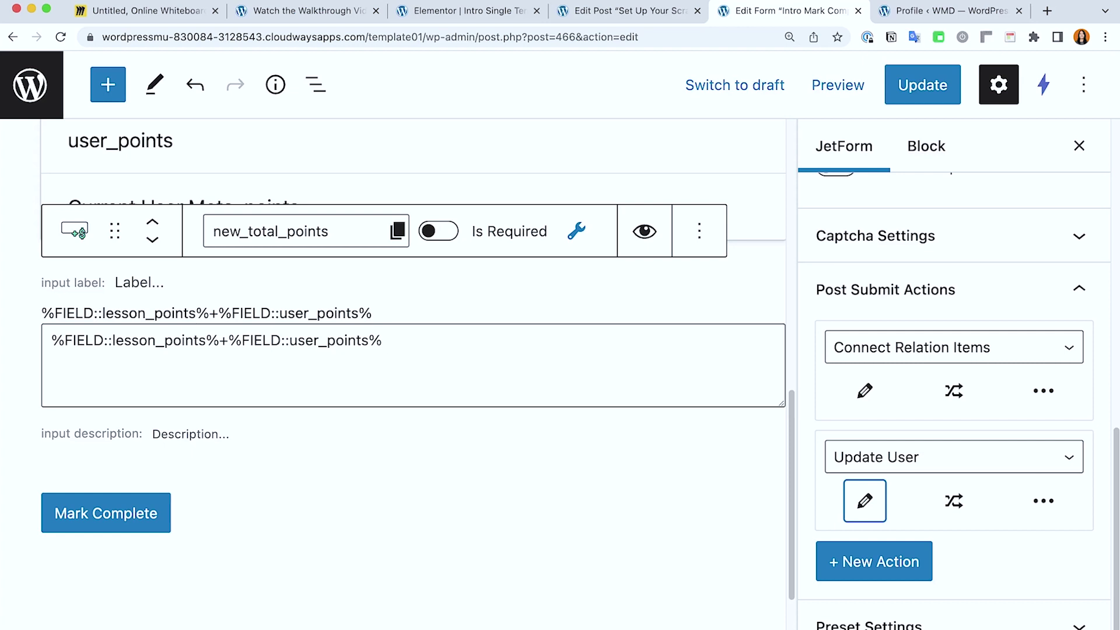
key("super+Tab")
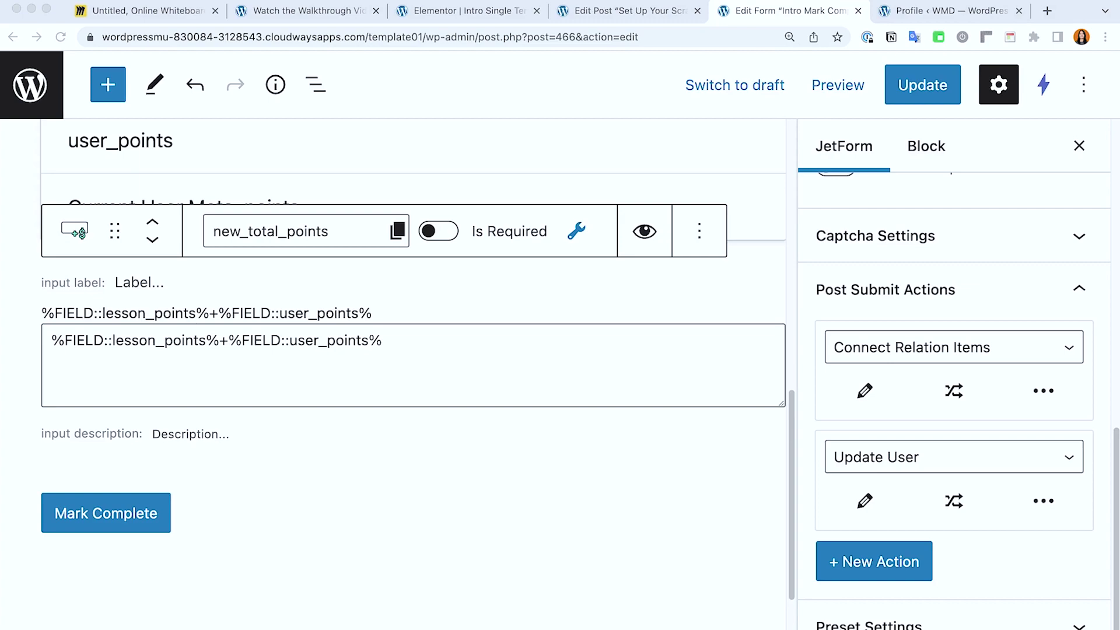